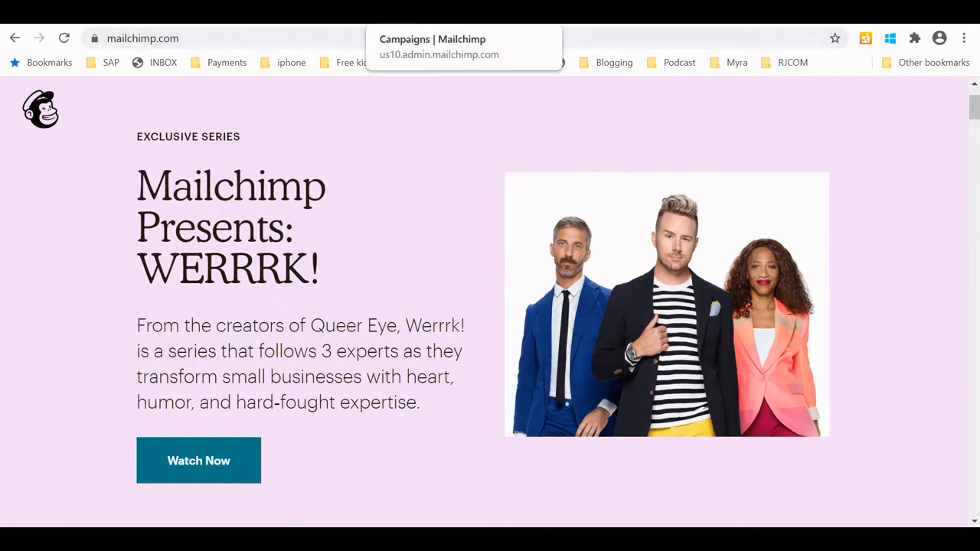
Step: Bring up the Mailchimp campaigns page, switch to the desktop and open the myContact file in Excel
{"action": "left_click", "coordinate": [560, 62]}
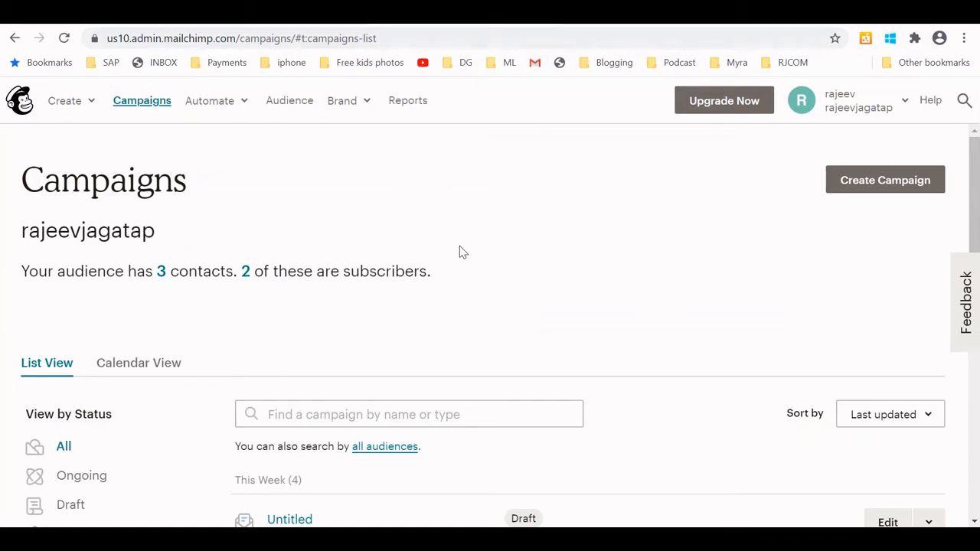
{"action": "key", "text": "super+d"}
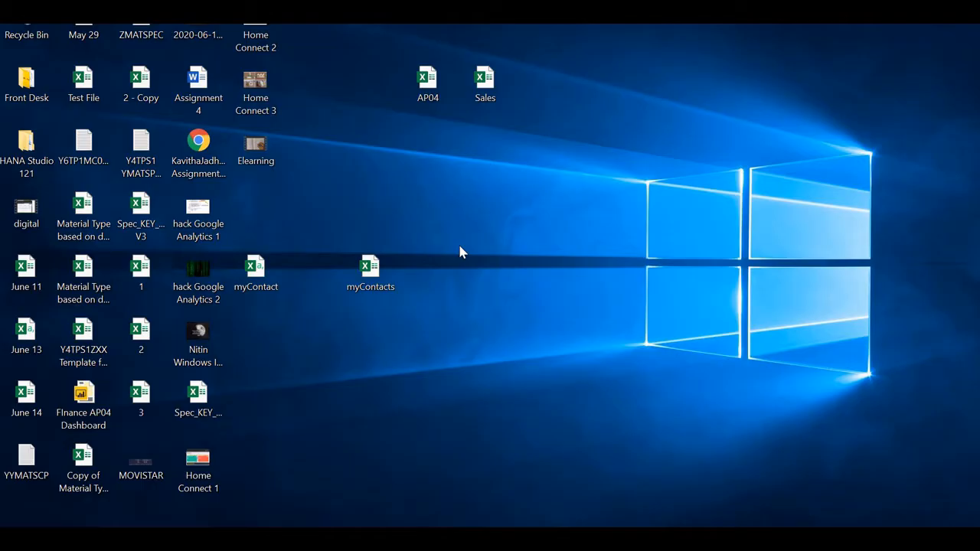
{"action": "double_click", "coordinate": [261, 277]}
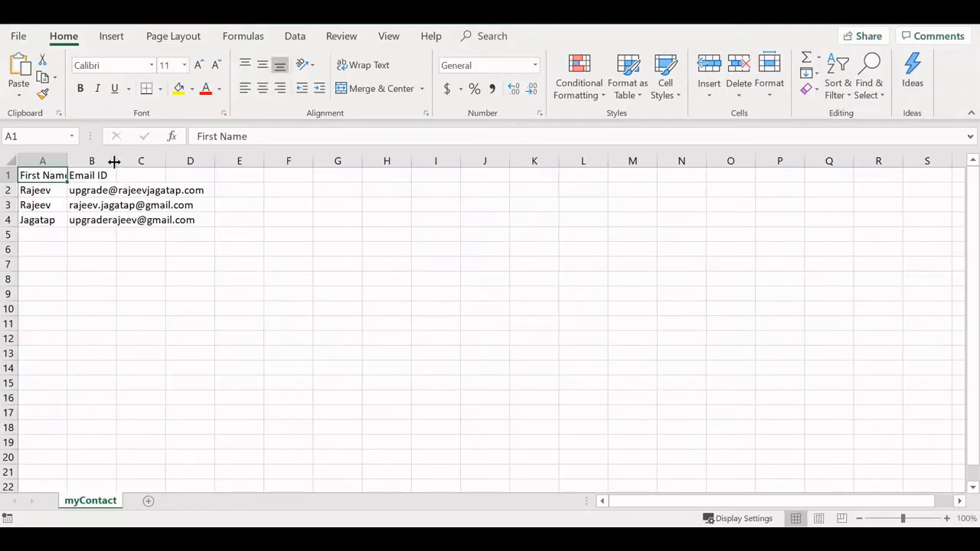
Step: Widen the First Name and Email ID columns and examine the contact entries in the sheet
{"action": "double_click", "coordinate": [116, 162]}
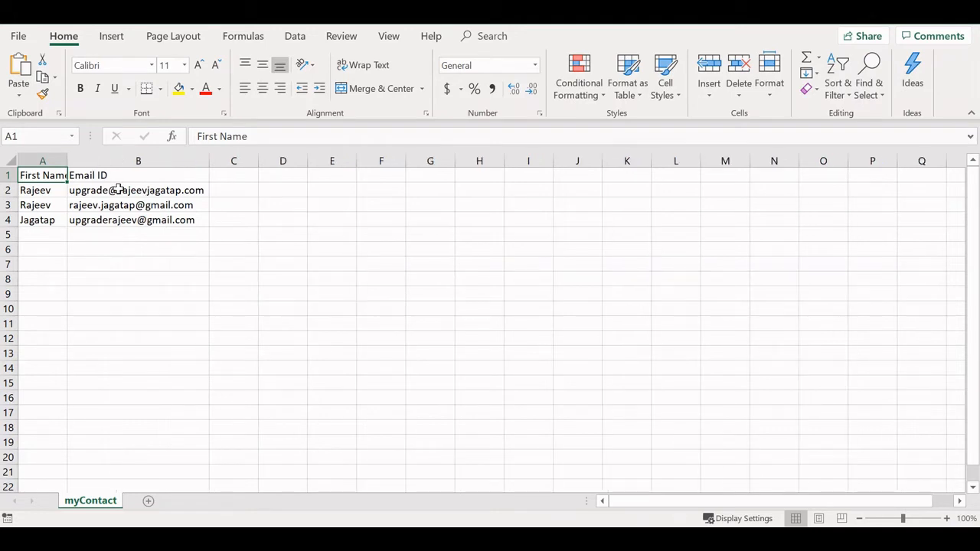
{"action": "left_click_drag", "start_coordinate": [119, 189], "coordinate": [117, 219]}
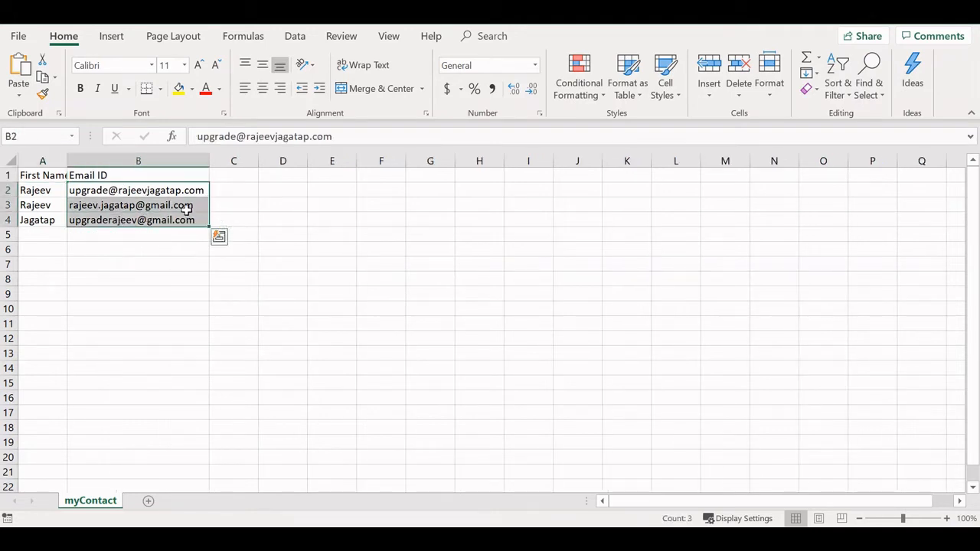
{"action": "left_click", "coordinate": [186, 209]}
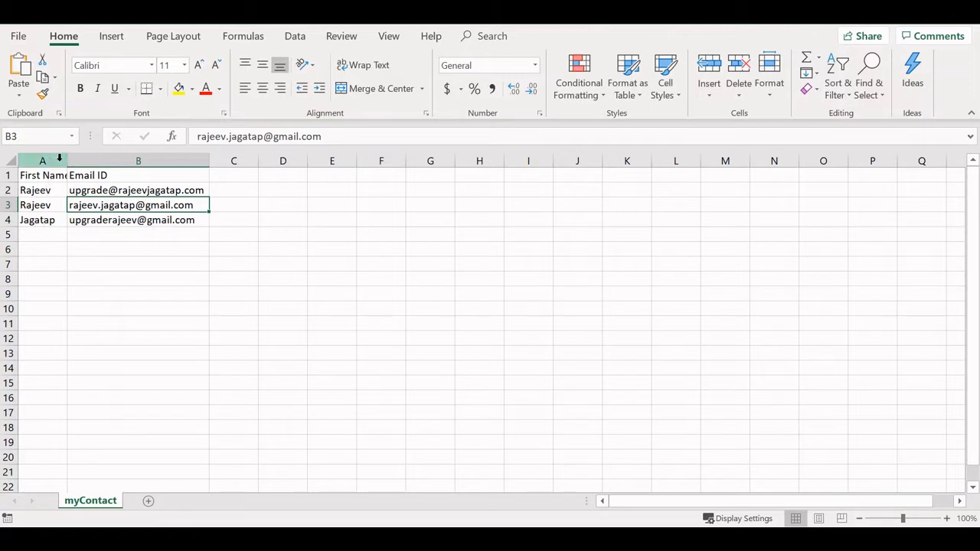
{"action": "left_click_drag", "start_coordinate": [68, 163], "coordinate": [74, 162]}
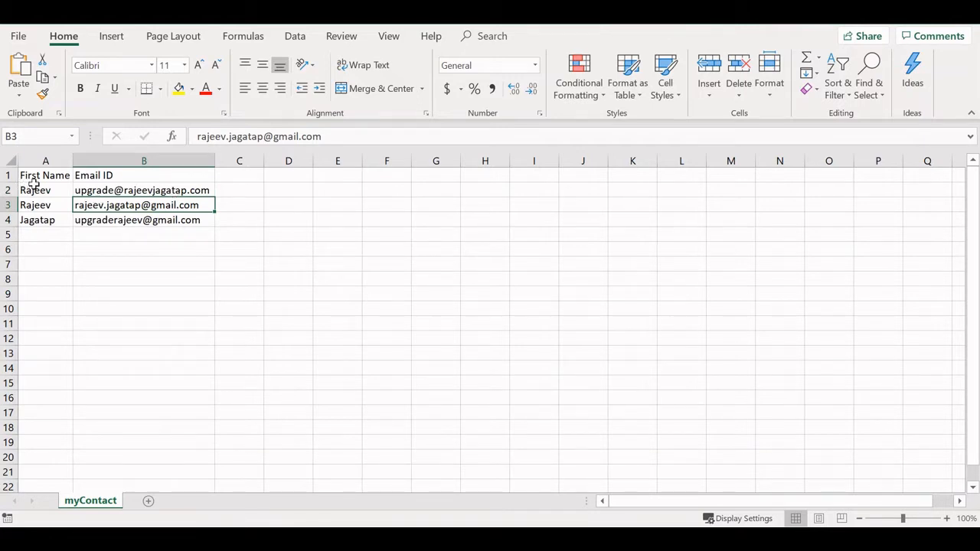
Step: Look up the CSV (Comma delimited) file type among the Save As formats and close the workbook without saving changes
{"action": "left_click", "coordinate": [21, 38]}
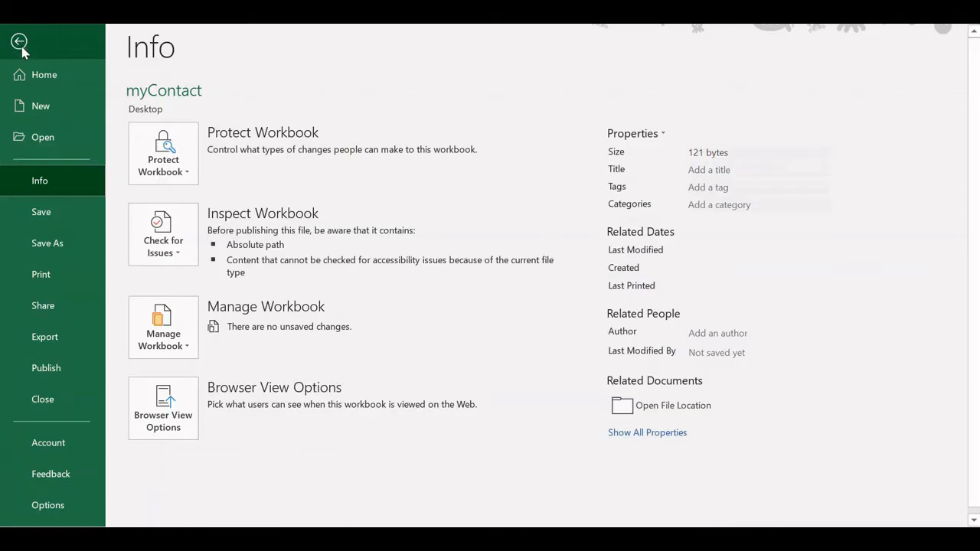
{"action": "left_click", "coordinate": [72, 245]}
{"action": "left_click", "coordinate": [501, 134]}
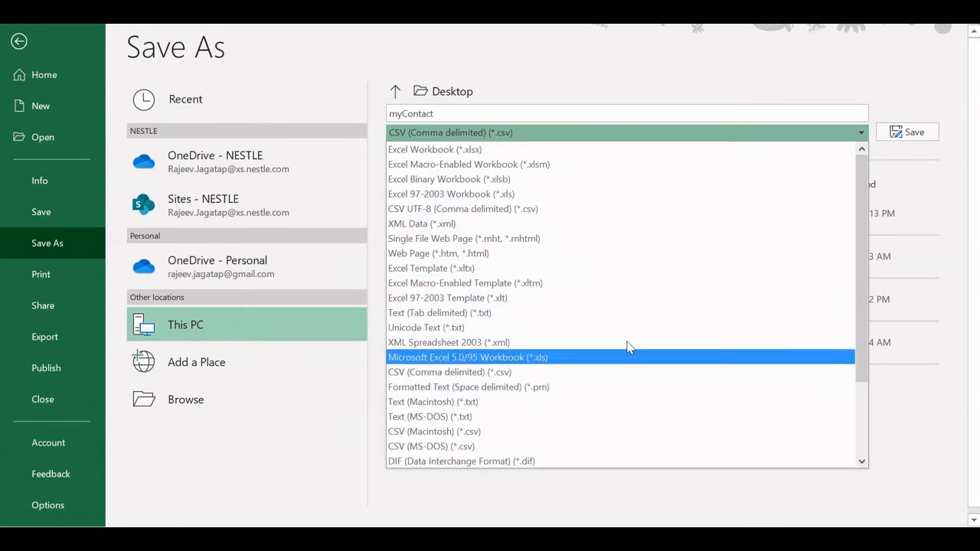
{"action": "left_click", "coordinate": [921, 102]}
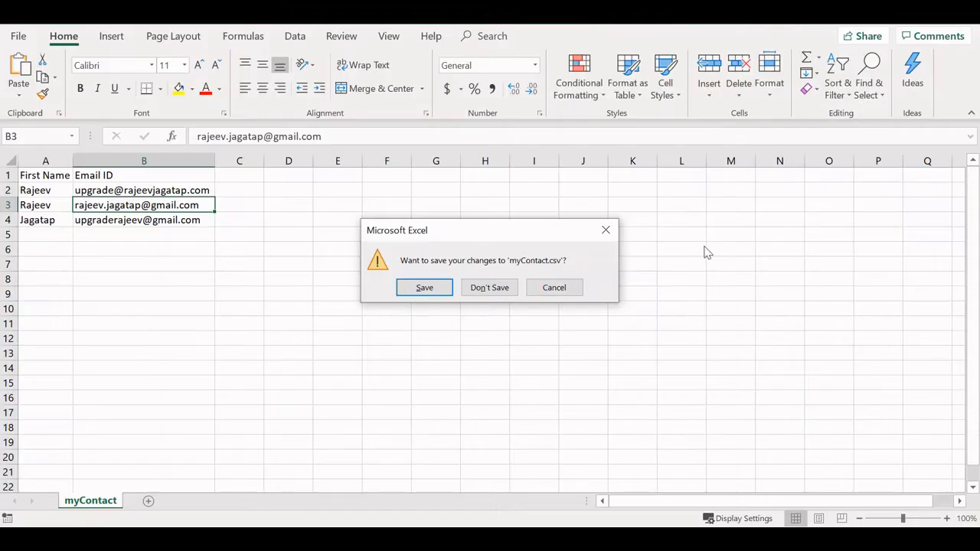
{"action": "left_click", "coordinate": [499, 295]}
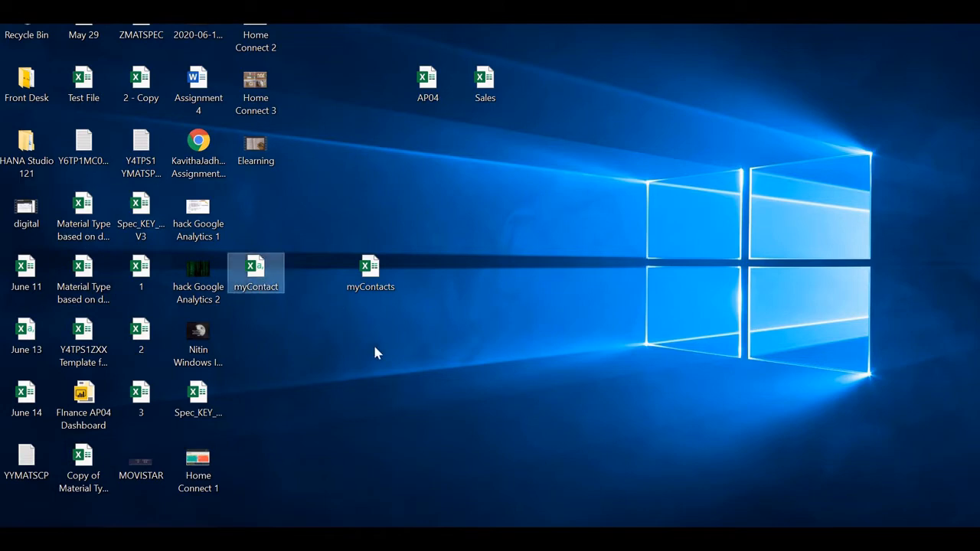
Step: Switch back to Mailchimp and start a contact import for the audience
{"action": "key", "text": "alt+Tab"}
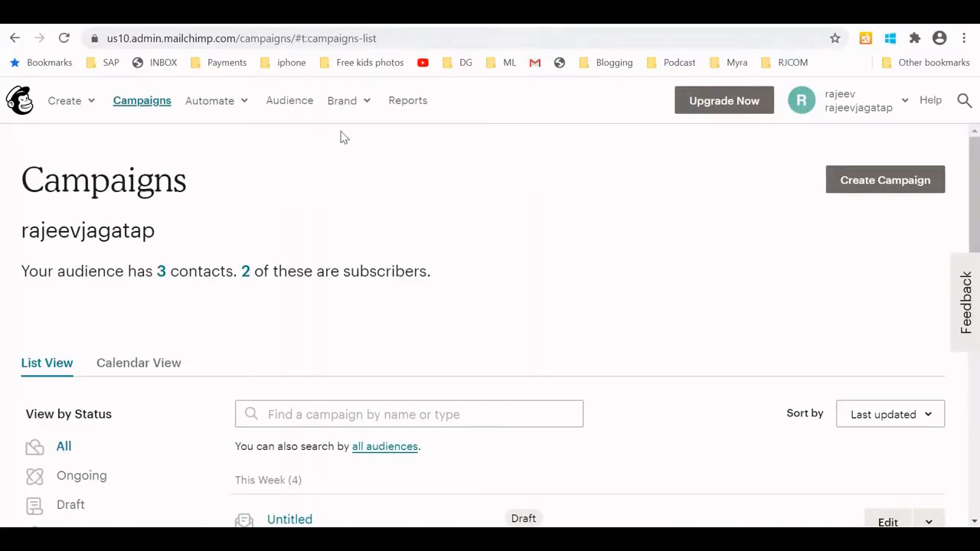
{"action": "left_click", "coordinate": [287, 106]}
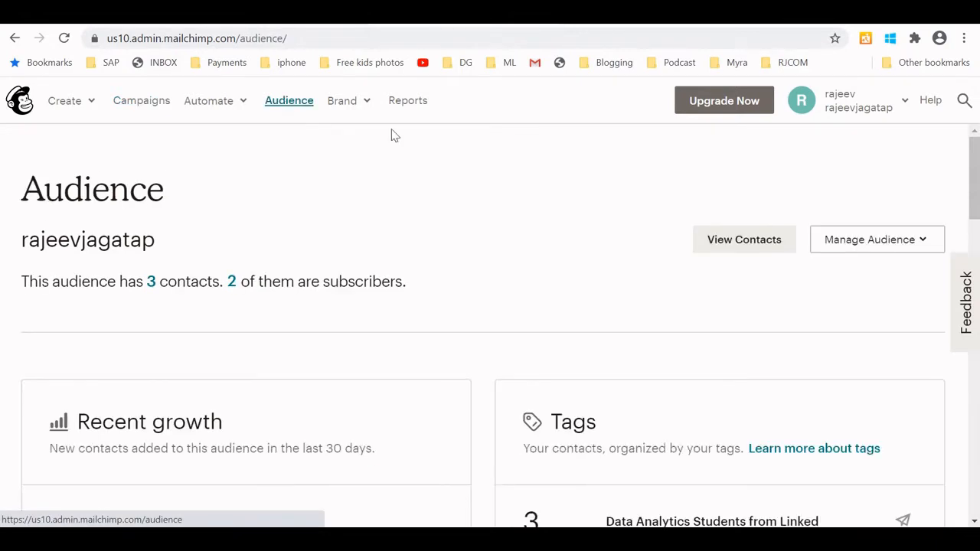
{"action": "left_click", "coordinate": [891, 241]}
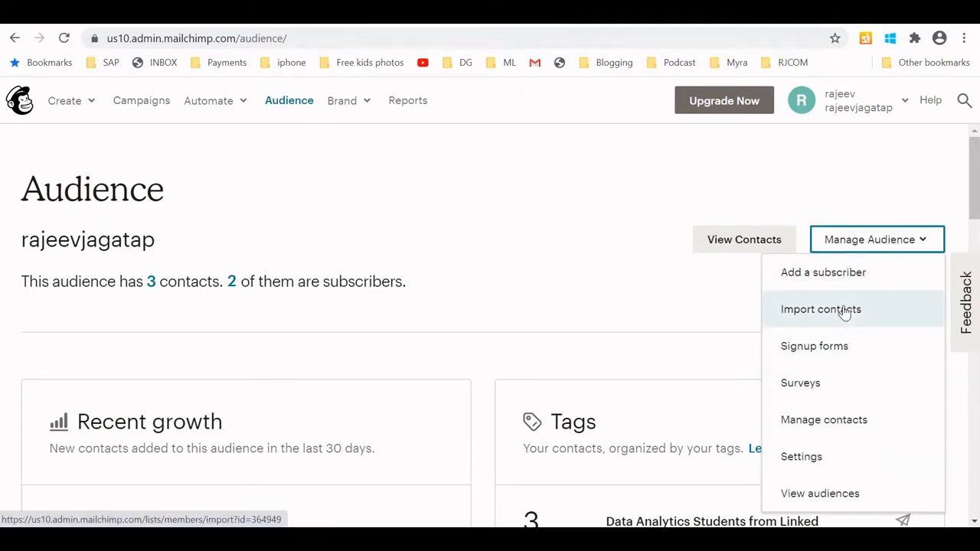
{"action": "left_click", "coordinate": [845, 313]}
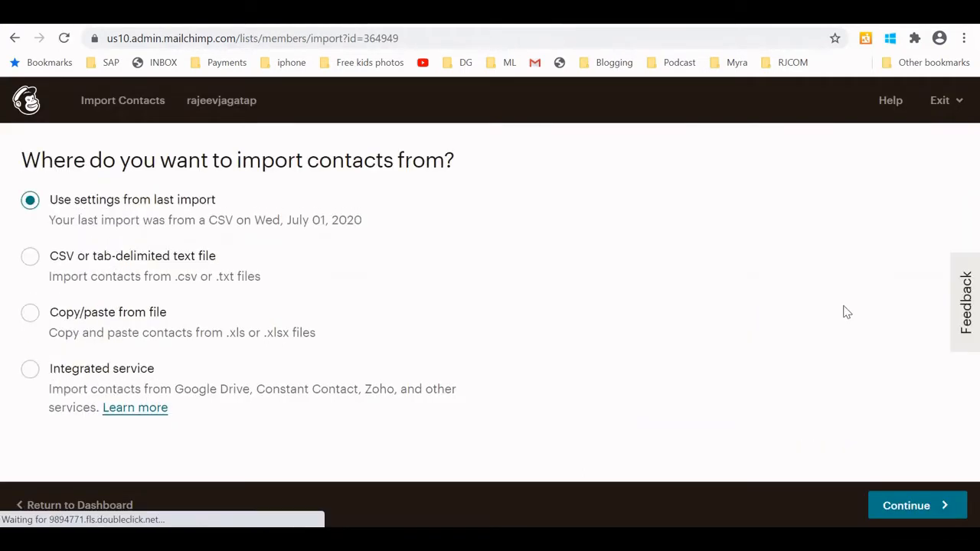
Step: Choose CSV or tab-delimited text file as the import source, upload myContact.csv from the Desktop and continue to column matching
{"action": "left_click", "coordinate": [32, 260]}
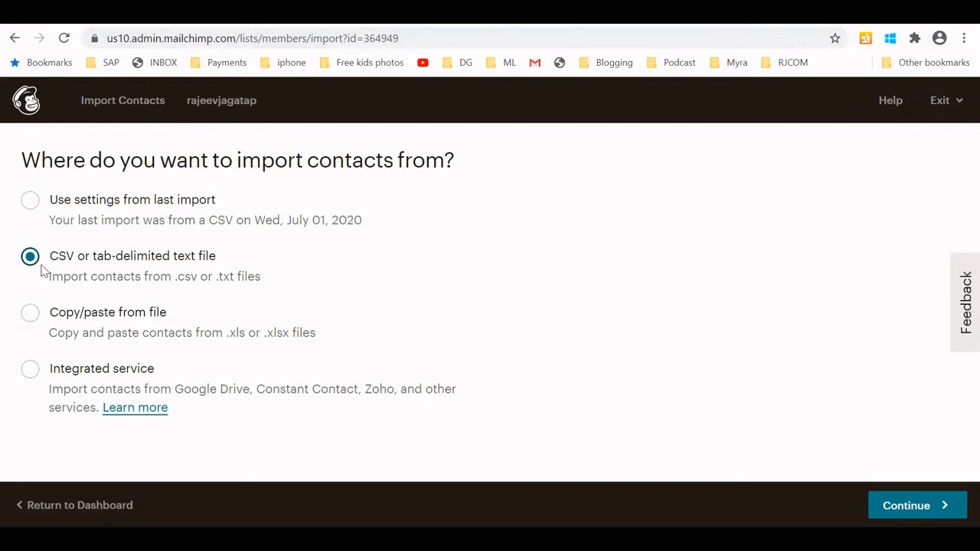
{"action": "left_click", "coordinate": [888, 506]}
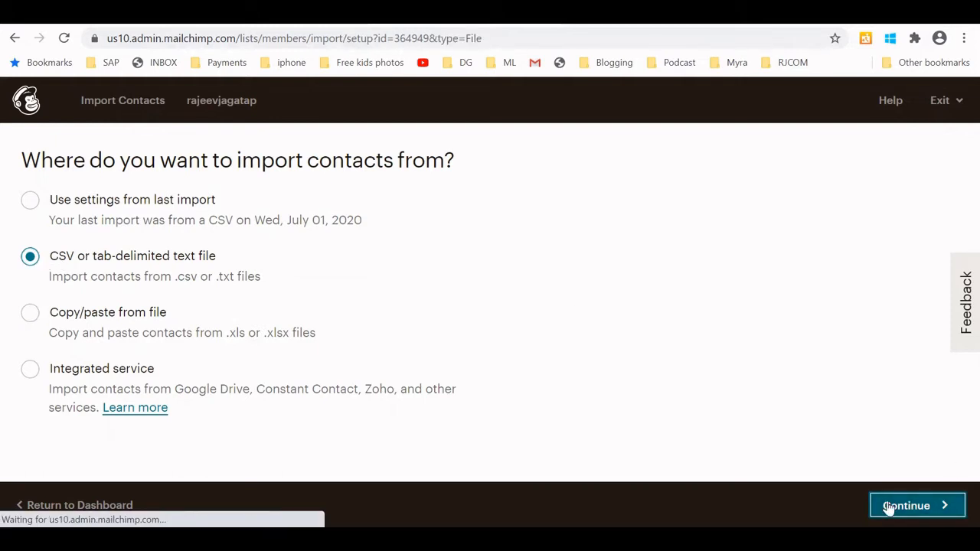
{"action": "left_click", "coordinate": [462, 237]}
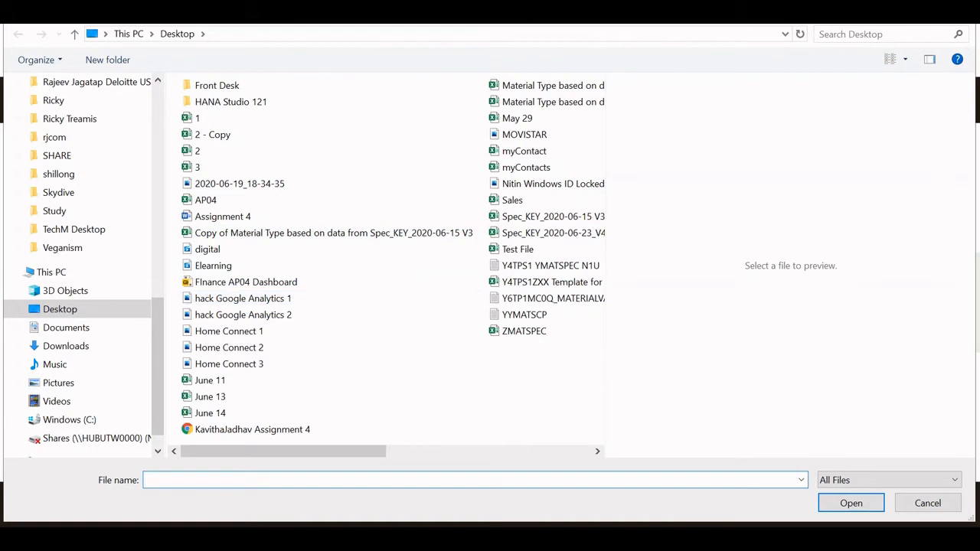
{"action": "left_click", "coordinate": [539, 156]}
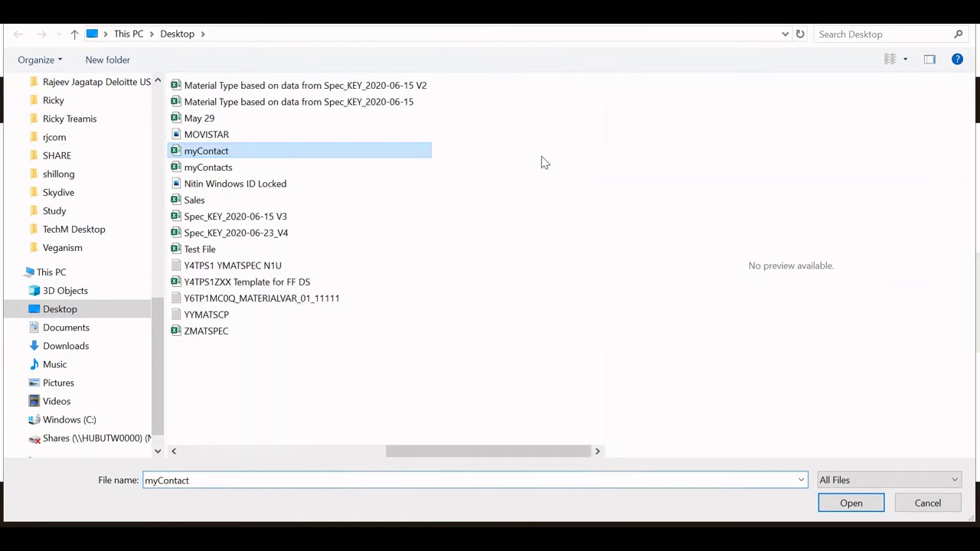
{"action": "left_click", "coordinate": [861, 511]}
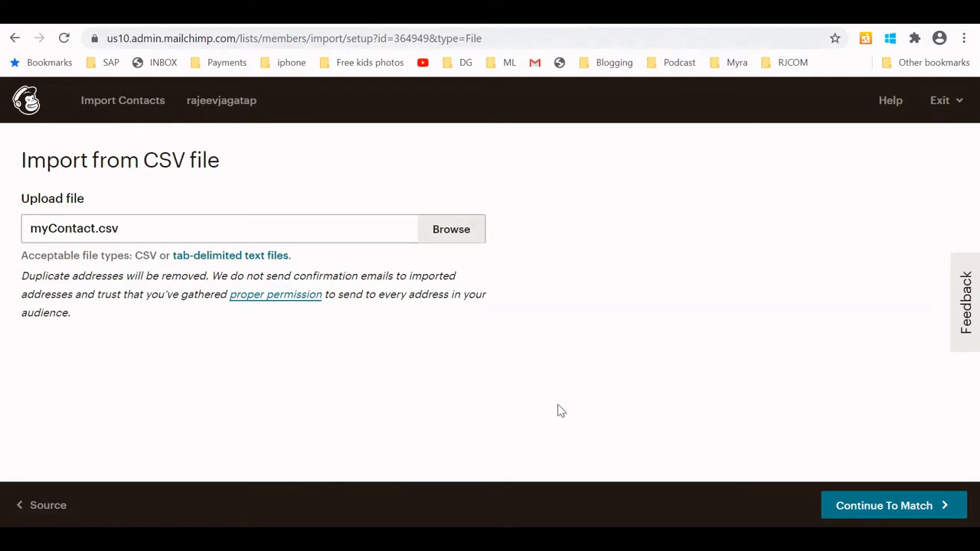
{"action": "left_click", "coordinate": [859, 511]}
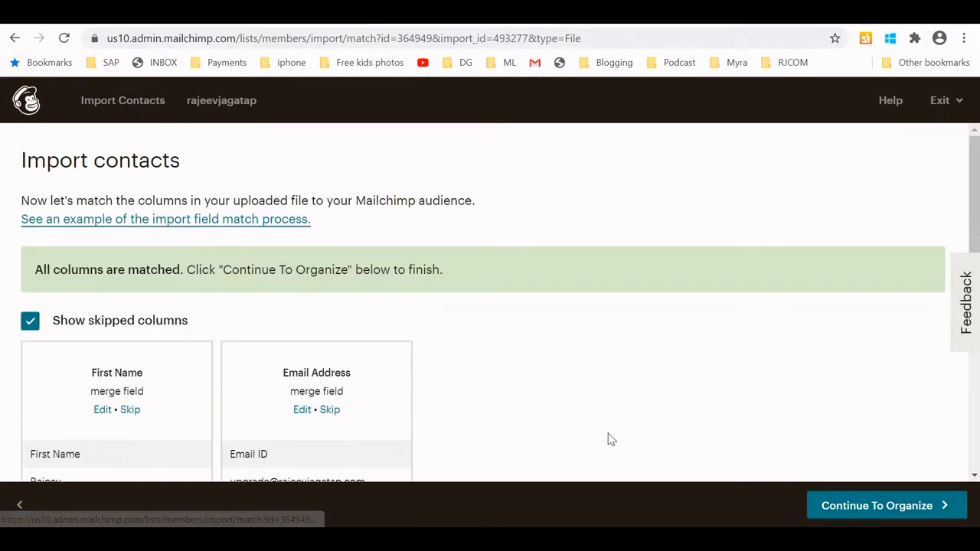
Step: Check the First Name and Email Address column matching and continue to organizing the contacts
{"action": "scroll", "coordinate": [608, 439], "scroll_direction": "down", "scroll_amount": 1}
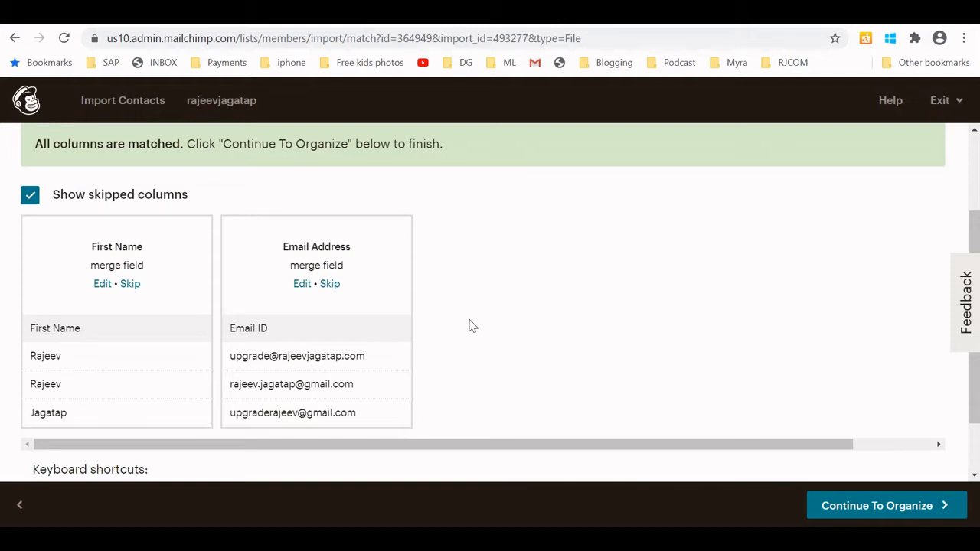
{"action": "scroll", "coordinate": [469, 326], "scroll_direction": "down", "scroll_amount": 1}
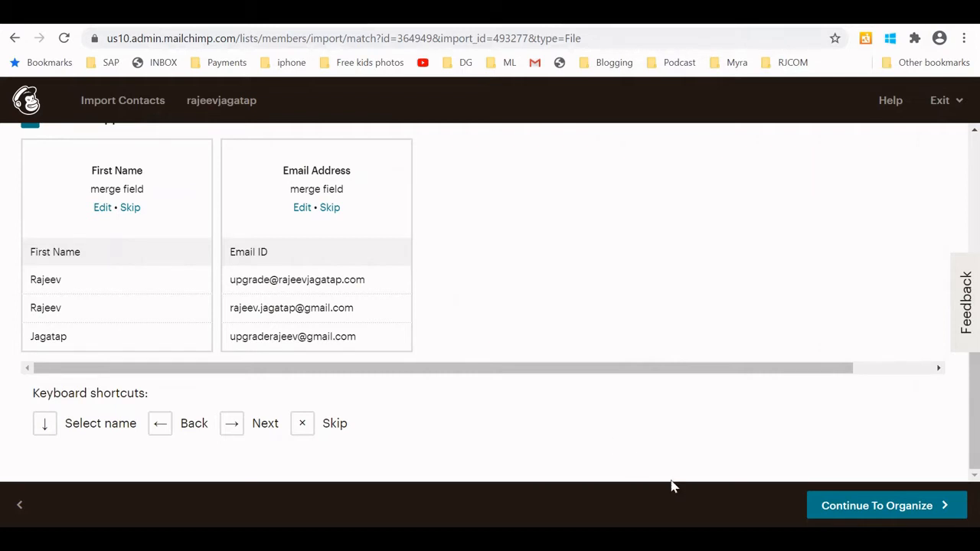
{"action": "left_click", "coordinate": [826, 509]}
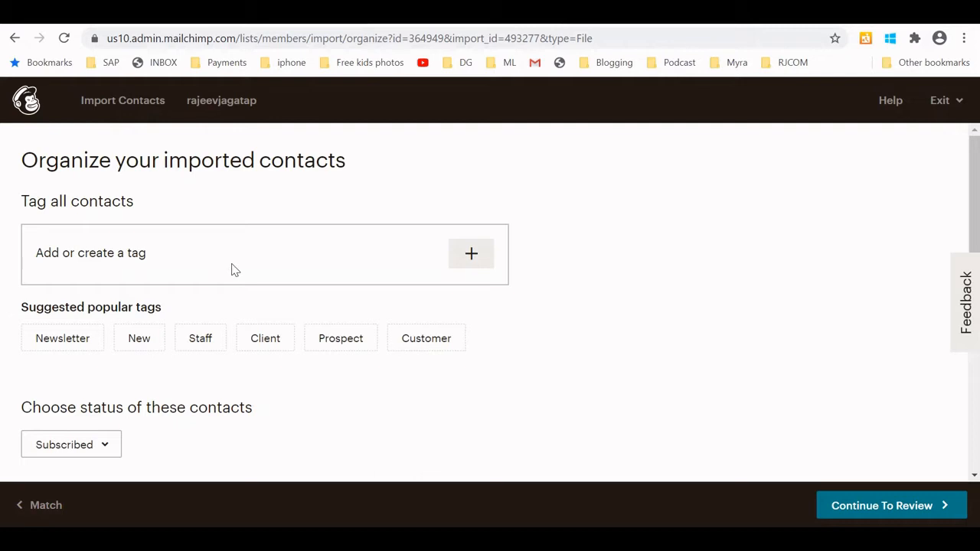
Step: Tag all imported contacts with "Data Analytics Students from Linked" and use Subscribed as their status
{"action": "left_click", "coordinate": [479, 265]}
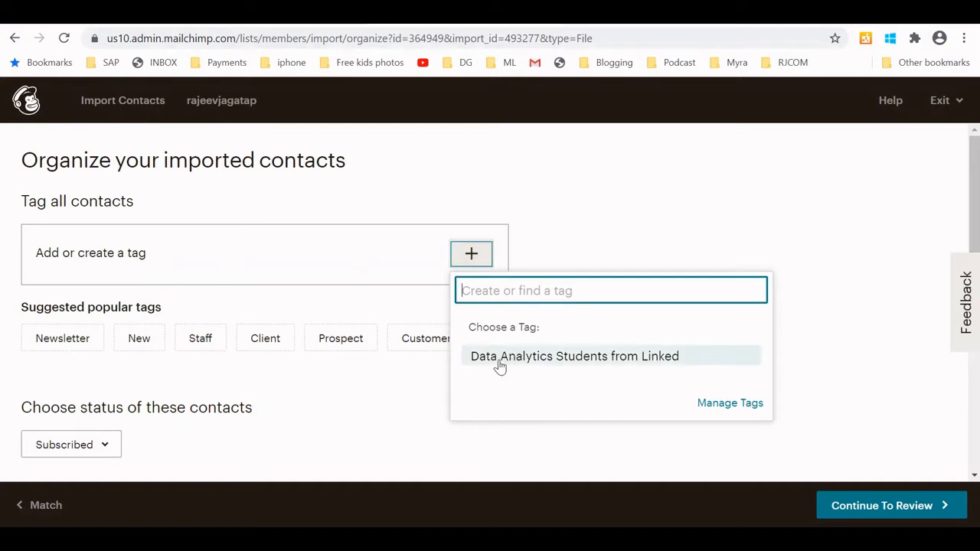
{"action": "left_click", "coordinate": [548, 366]}
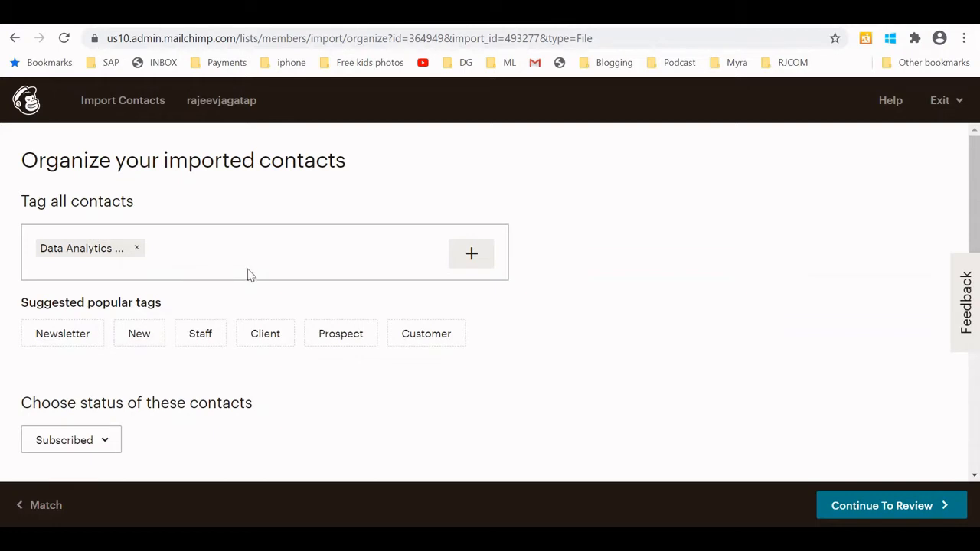
{"action": "scroll", "coordinate": [242, 354], "scroll_direction": "down", "scroll_amount": 2}
{"action": "scroll", "coordinate": [242, 354], "scroll_direction": "down", "scroll_amount": 3}
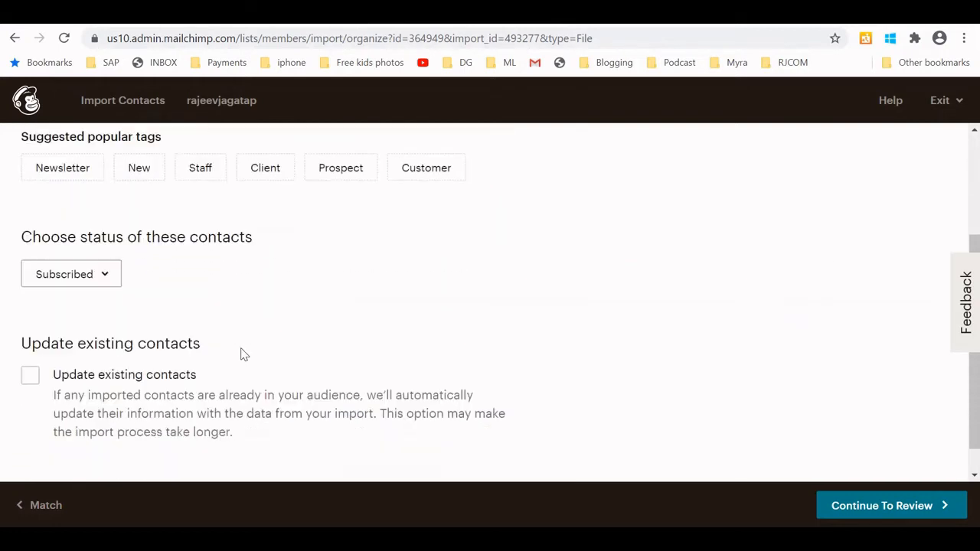
{"action": "left_click", "coordinate": [113, 255]}
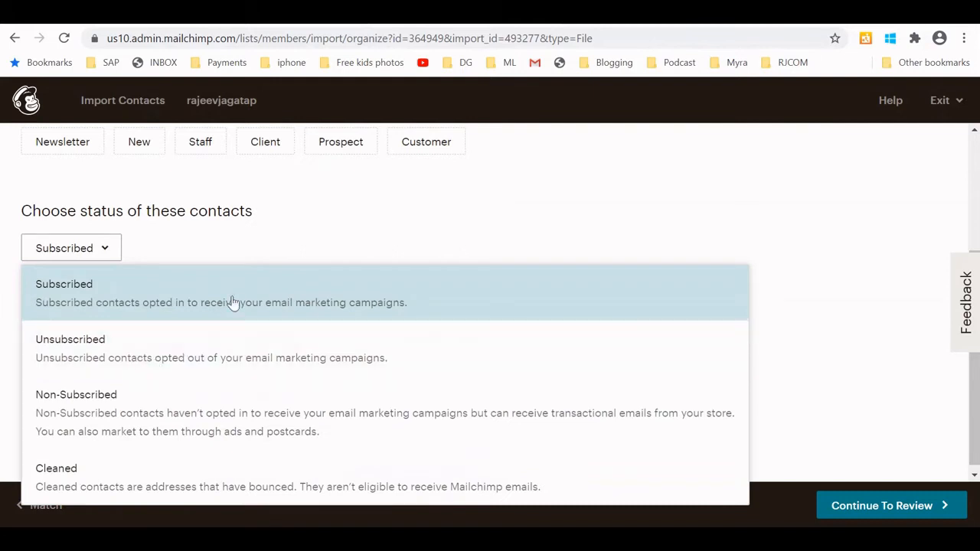
{"action": "left_click", "coordinate": [229, 248]}
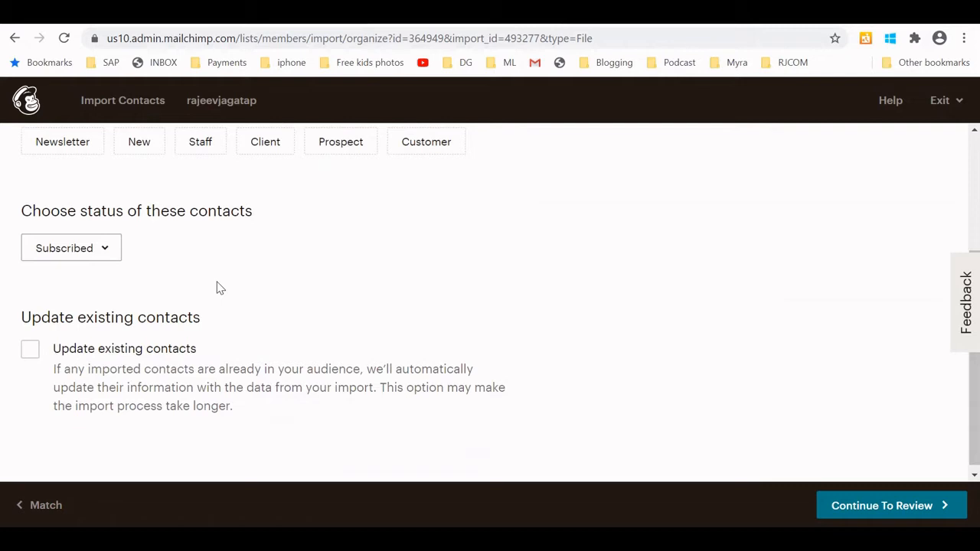
Step: Enable updating of existing contacts and continue to the import review
{"action": "scroll", "coordinate": [217, 287], "scroll_direction": "down", "scroll_amount": 1}
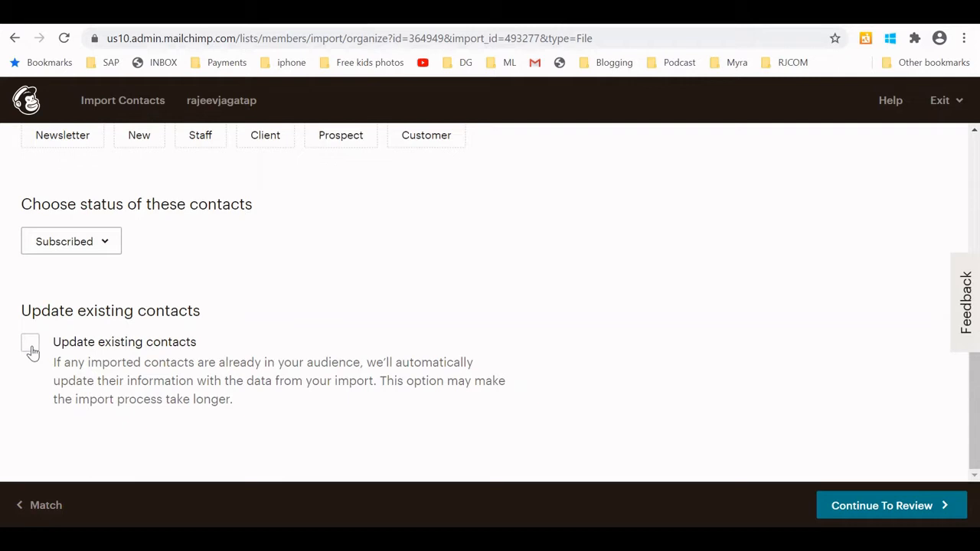
{"action": "left_click", "coordinate": [31, 348]}
{"action": "left_click", "coordinate": [856, 518]}
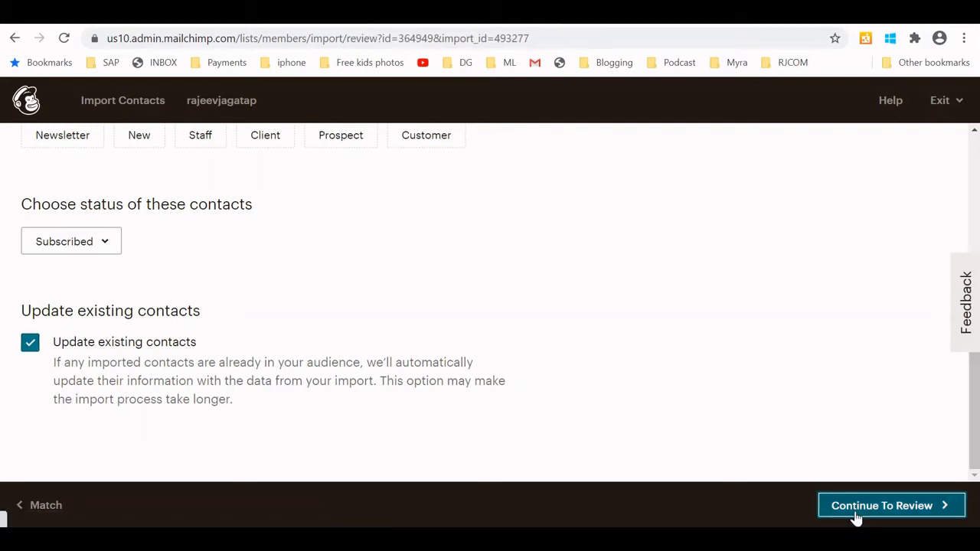
Step: Review the import summary, including the details of the tags applied, the contact status and the update option
{"action": "scroll", "coordinate": [692, 396], "scroll_direction": "down", "scroll_amount": 2}
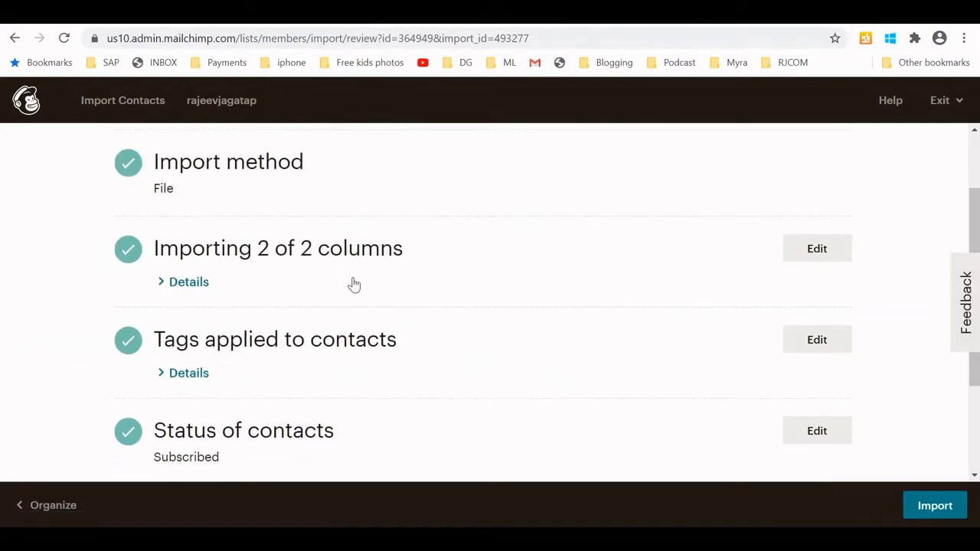
{"action": "scroll", "coordinate": [448, 283], "scroll_direction": "down", "scroll_amount": 1}
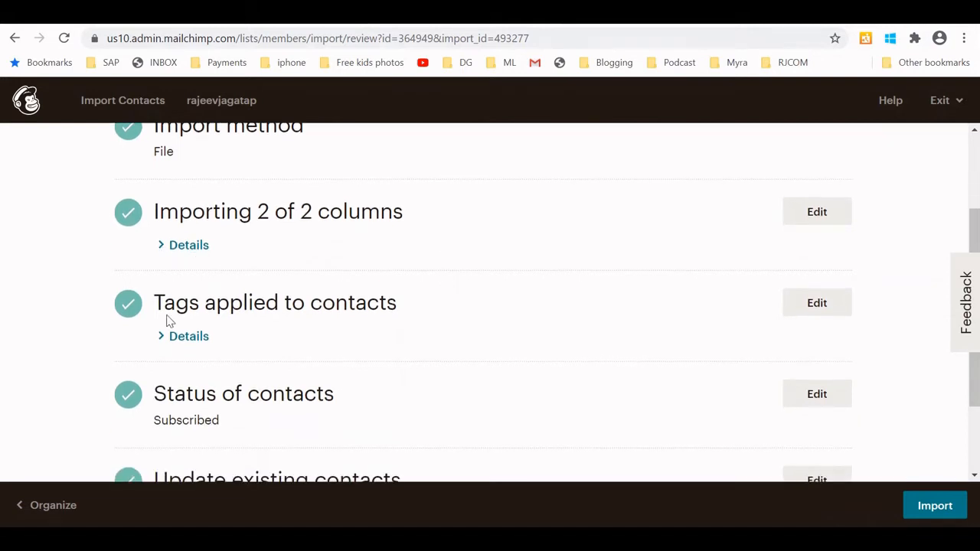
{"action": "left_click", "coordinate": [167, 342]}
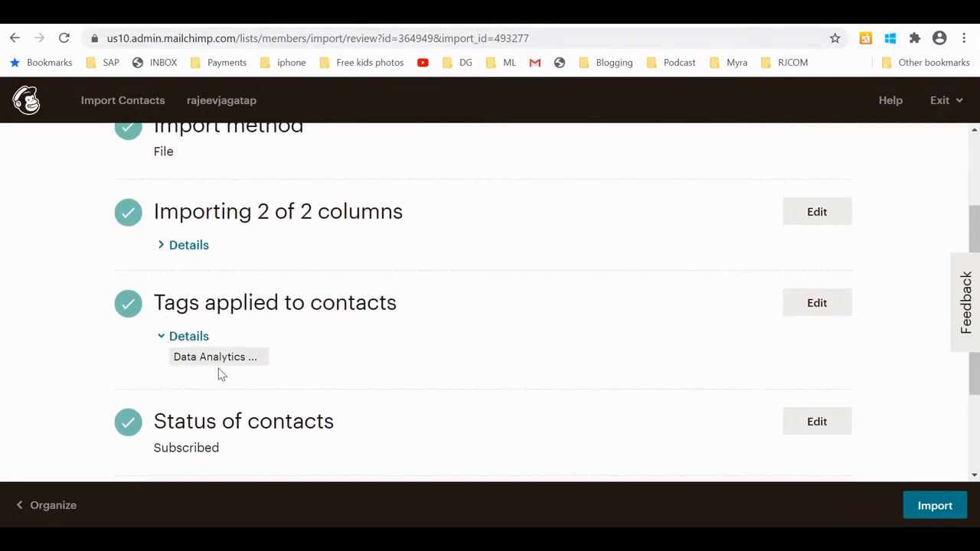
{"action": "left_click", "coordinate": [158, 339]}
{"action": "scroll", "coordinate": [245, 372], "scroll_direction": "down", "scroll_amount": 3}
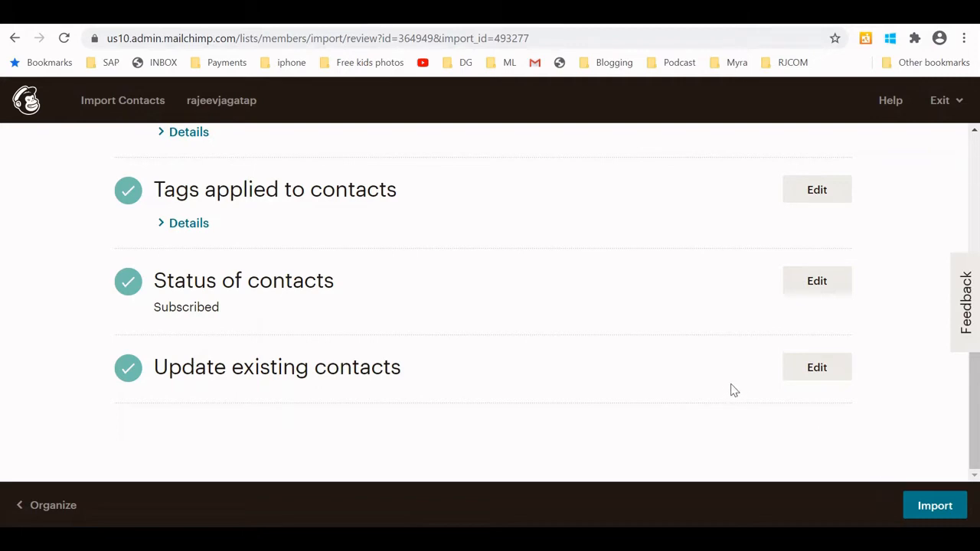
Step: Import the reviewed contacts and check their tags and email marketing status in the audience table
{"action": "left_click", "coordinate": [928, 515]}
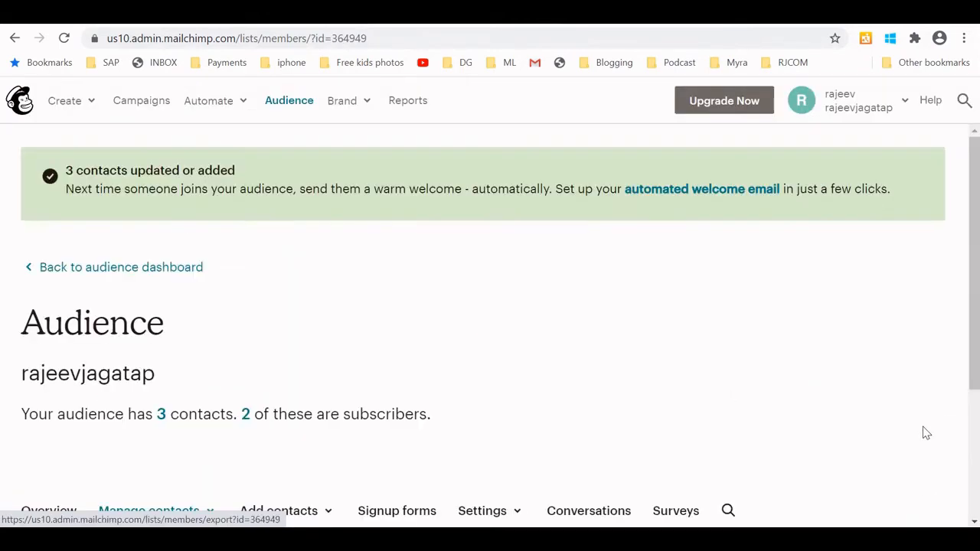
{"action": "scroll", "coordinate": [697, 417], "scroll_direction": "down", "scroll_amount": 1}
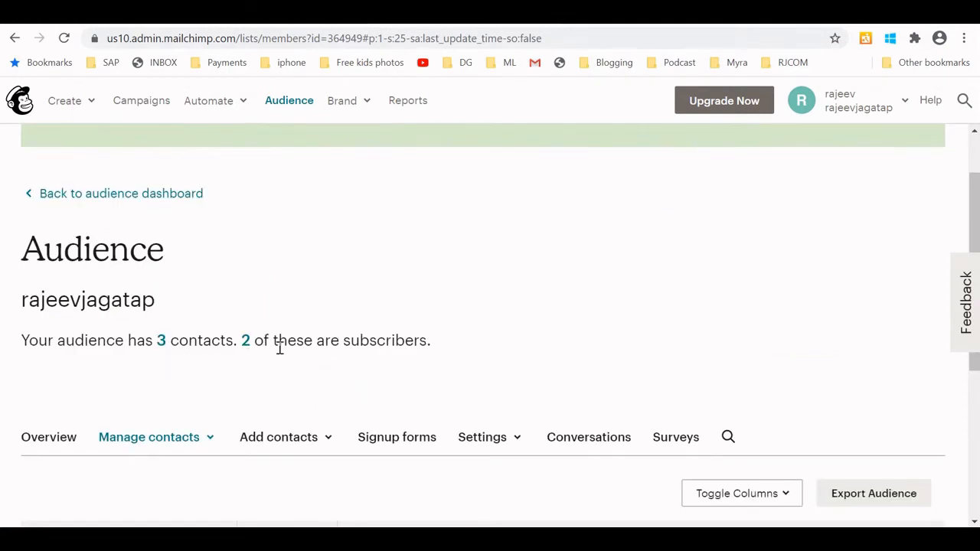
{"action": "scroll", "coordinate": [433, 372], "scroll_direction": "down", "scroll_amount": 2}
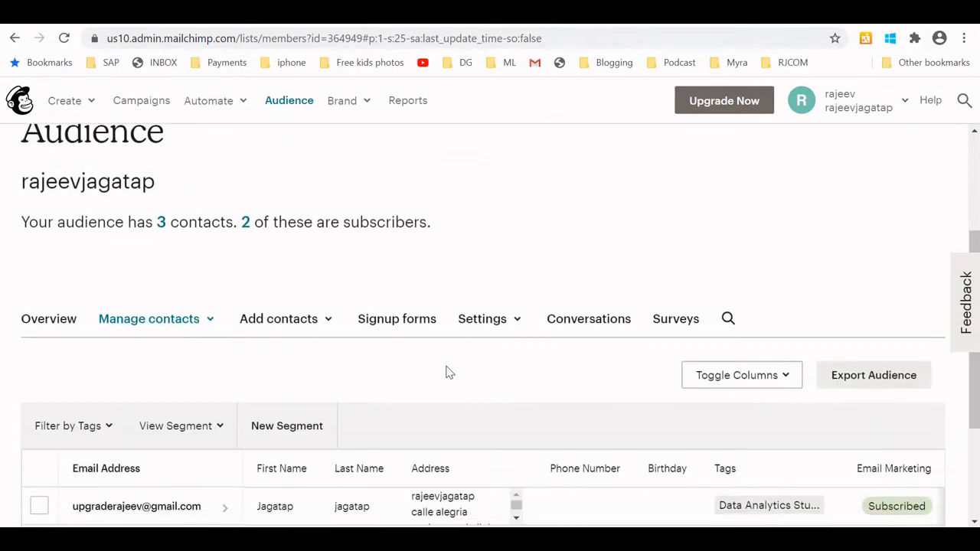
{"action": "scroll", "coordinate": [449, 372], "scroll_direction": "down", "scroll_amount": 2}
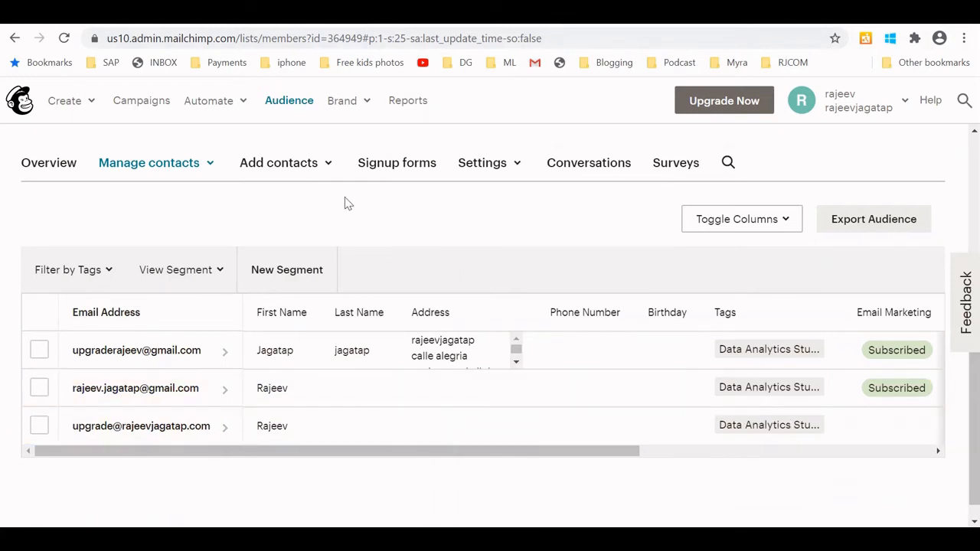
{"action": "scroll", "coordinate": [345, 203], "scroll_direction": "up", "scroll_amount": 2}
{"action": "scroll", "coordinate": [345, 203], "scroll_direction": "down", "scroll_amount": 1}
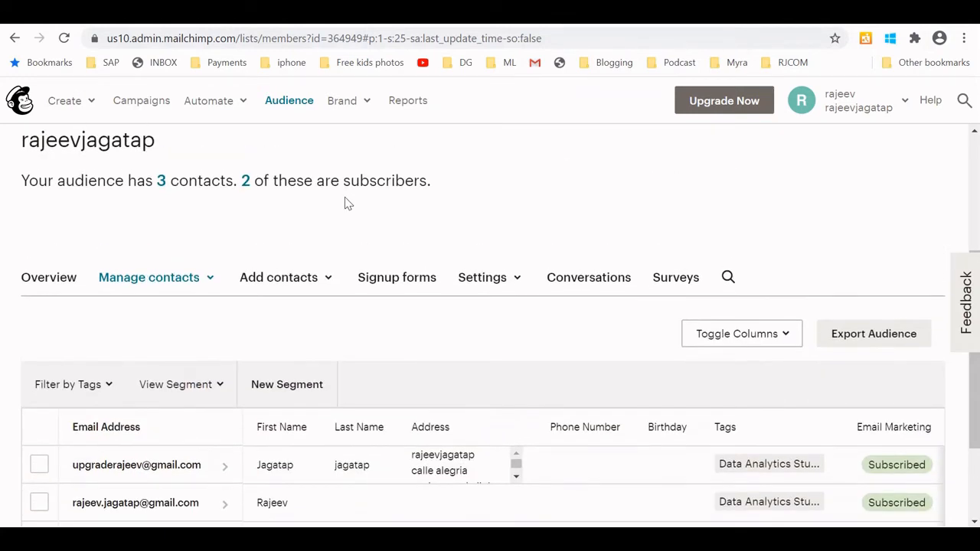
{"action": "scroll", "coordinate": [344, 203], "scroll_direction": "down", "scroll_amount": 2}
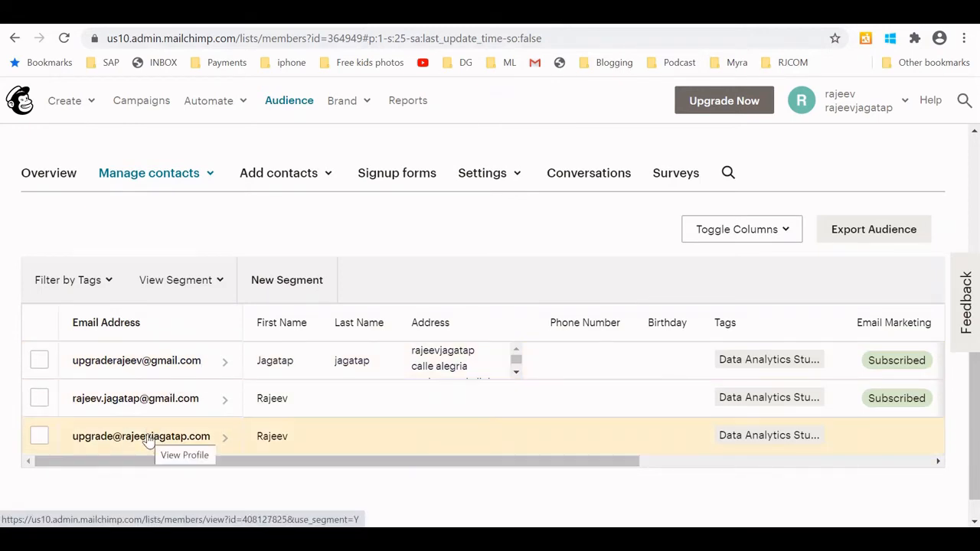
{"action": "scroll", "coordinate": [433, 416], "scroll_direction": "up", "scroll_amount": 1}
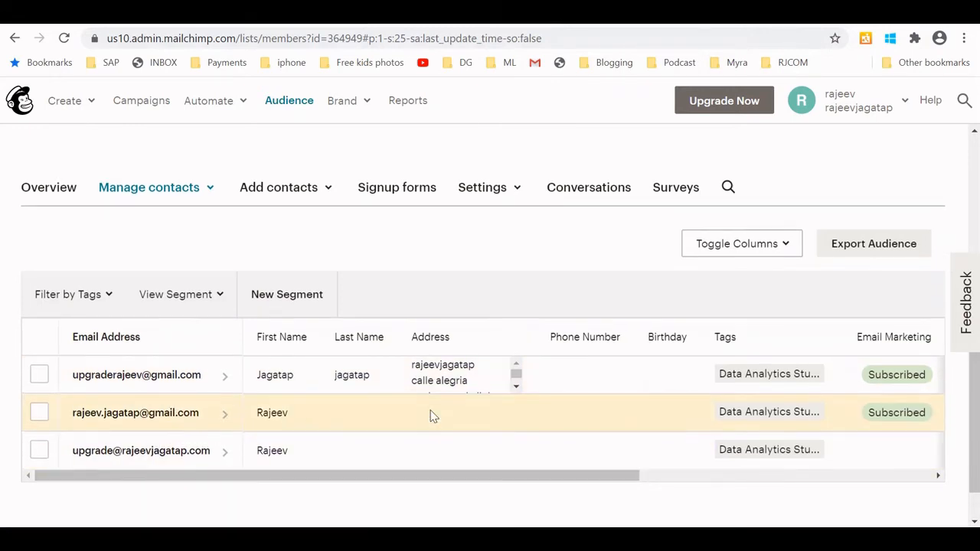
{"action": "scroll", "coordinate": [430, 416], "scroll_direction": "up", "scroll_amount": 2}
{"action": "scroll", "coordinate": [431, 416], "scroll_direction": "down", "scroll_amount": 1}
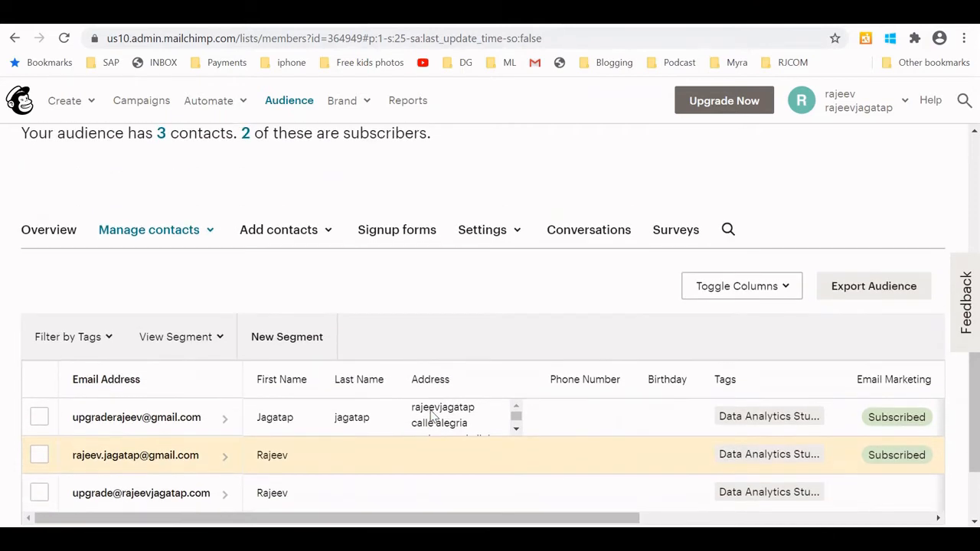
{"action": "scroll", "coordinate": [432, 416], "scroll_direction": "up", "scroll_amount": 1}
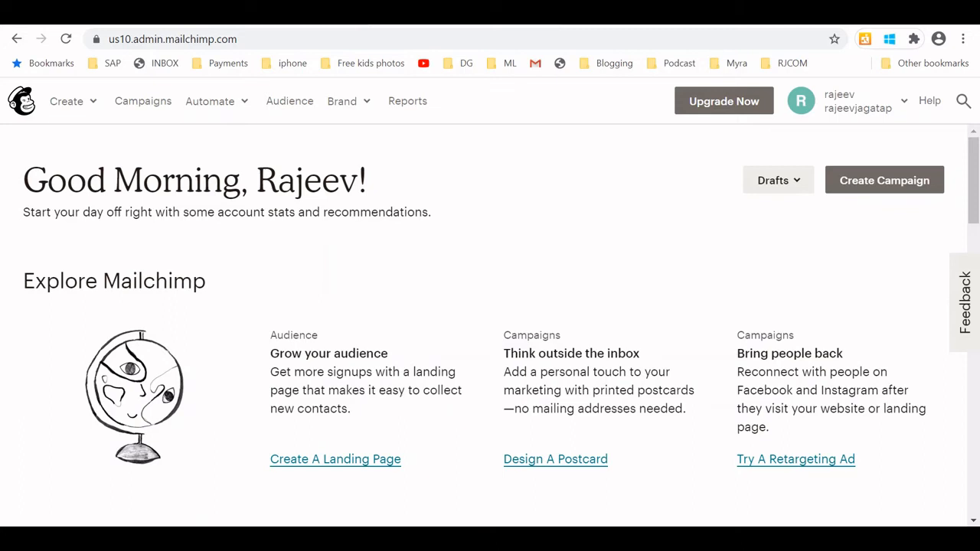
Step: Start creating an automated email and view the featured automation types
{"action": "left_click", "coordinate": [210, 113]}
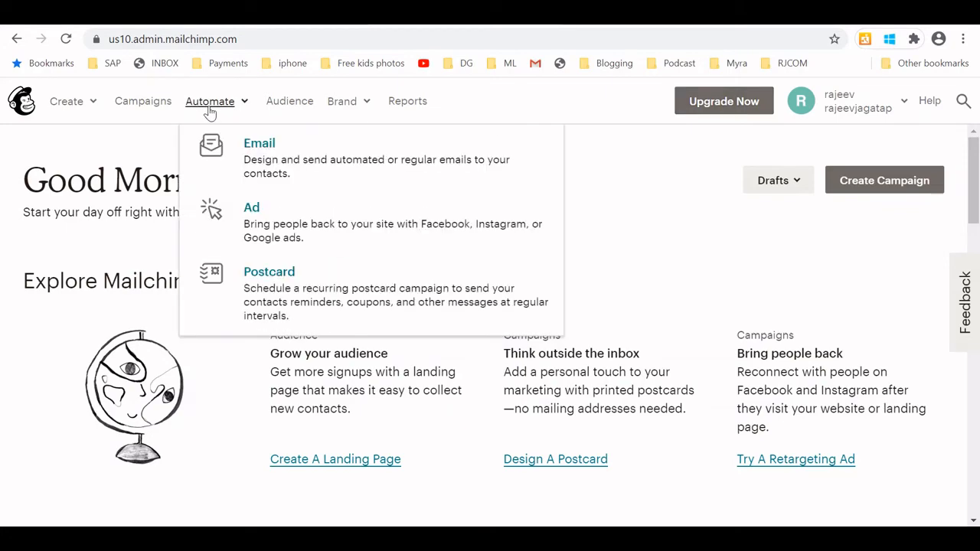
{"action": "left_click", "coordinate": [268, 167]}
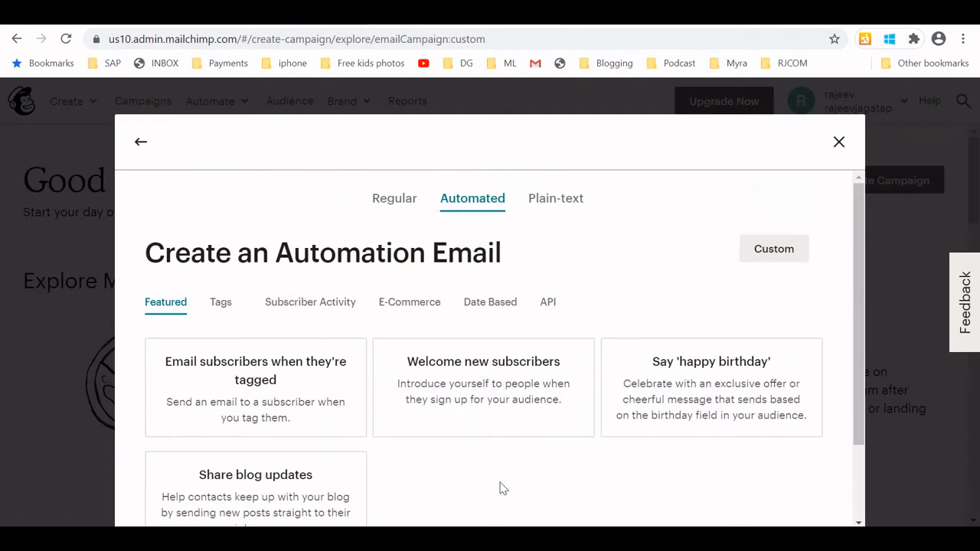
{"action": "scroll", "coordinate": [501, 487], "scroll_direction": "down", "scroll_amount": 1}
{"action": "scroll", "coordinate": [371, 411], "scroll_direction": "up", "scroll_amount": 1}
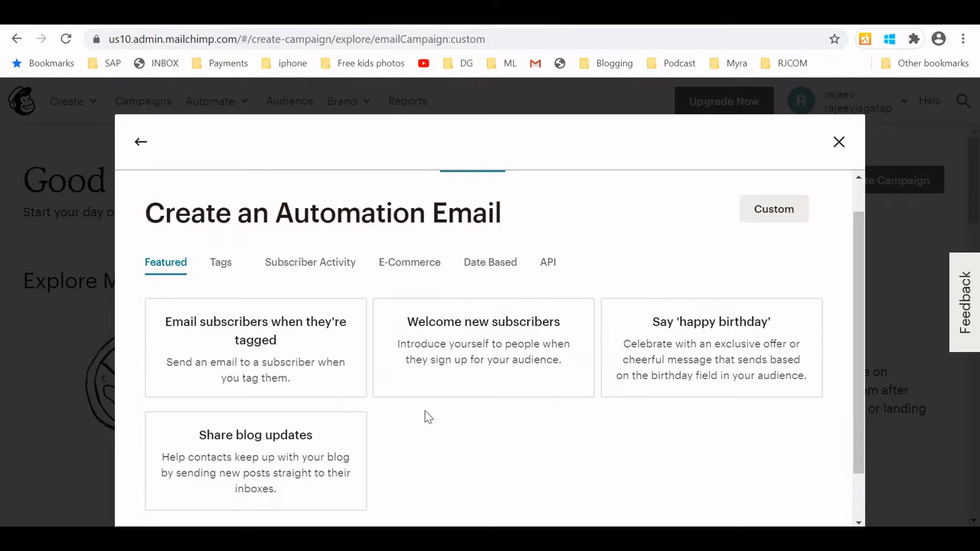
Step: Examine the automation email types offered for Tags, Subscriber Activity, E-Commerce and Date Based, ending on the Featured ones
{"action": "left_click", "coordinate": [222, 263]}
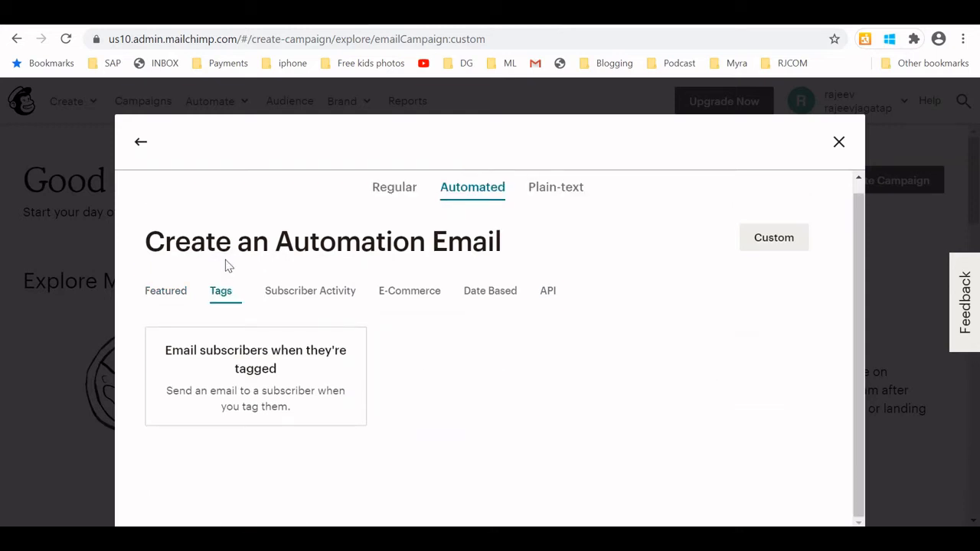
{"action": "left_click", "coordinate": [313, 297]}
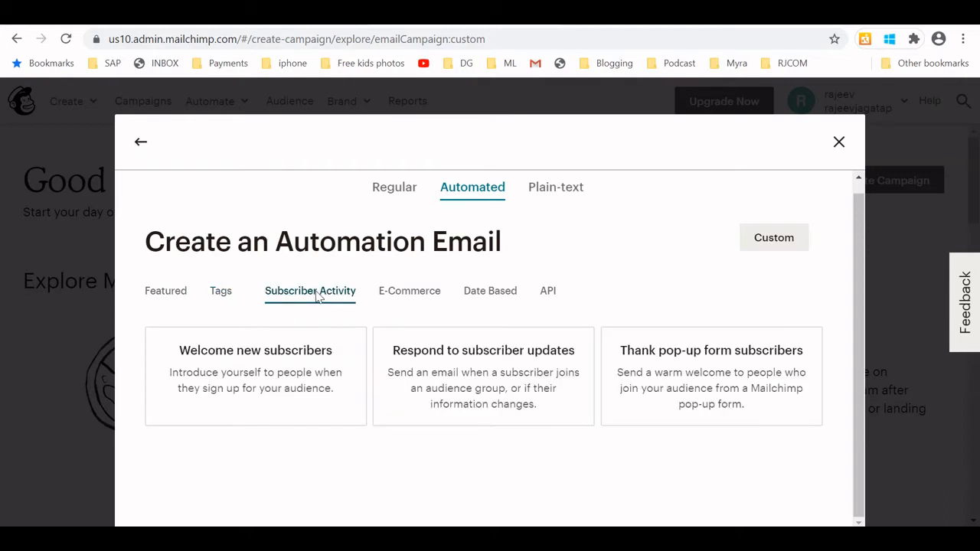
{"action": "left_click", "coordinate": [400, 297]}
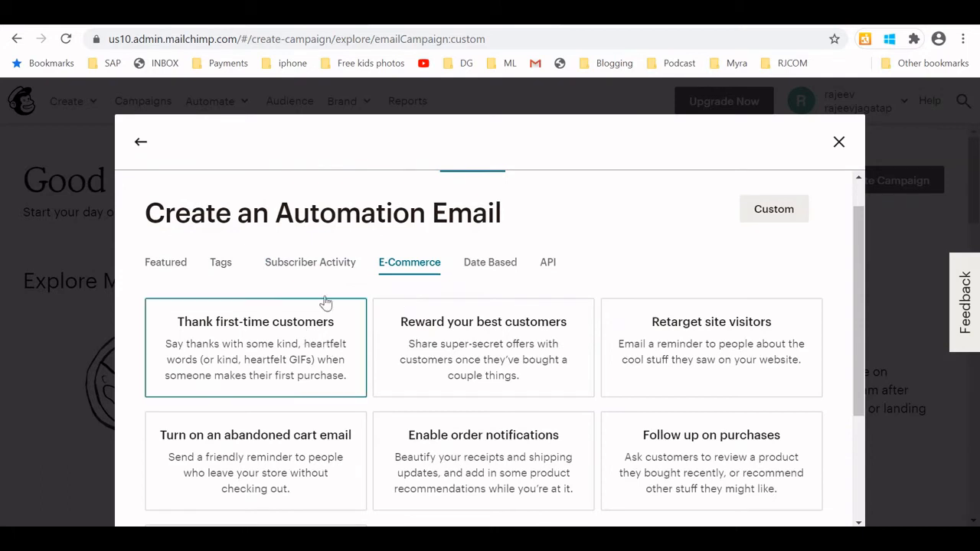
{"action": "left_click", "coordinate": [501, 268]}
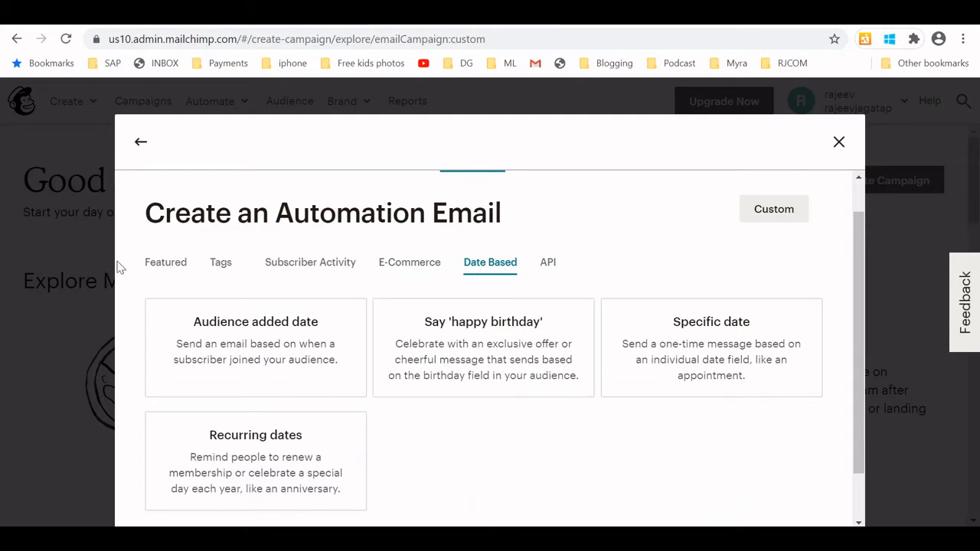
{"action": "left_click", "coordinate": [162, 263]}
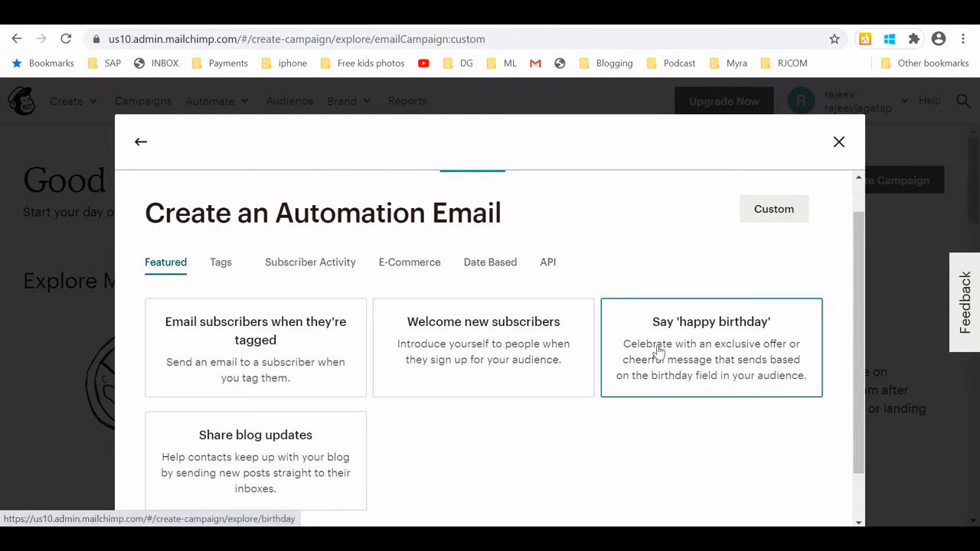
{"action": "scroll", "coordinate": [658, 350], "scroll_direction": "down", "scroll_amount": 1}
{"action": "scroll", "coordinate": [674, 329], "scroll_direction": "up", "scroll_amount": 3}
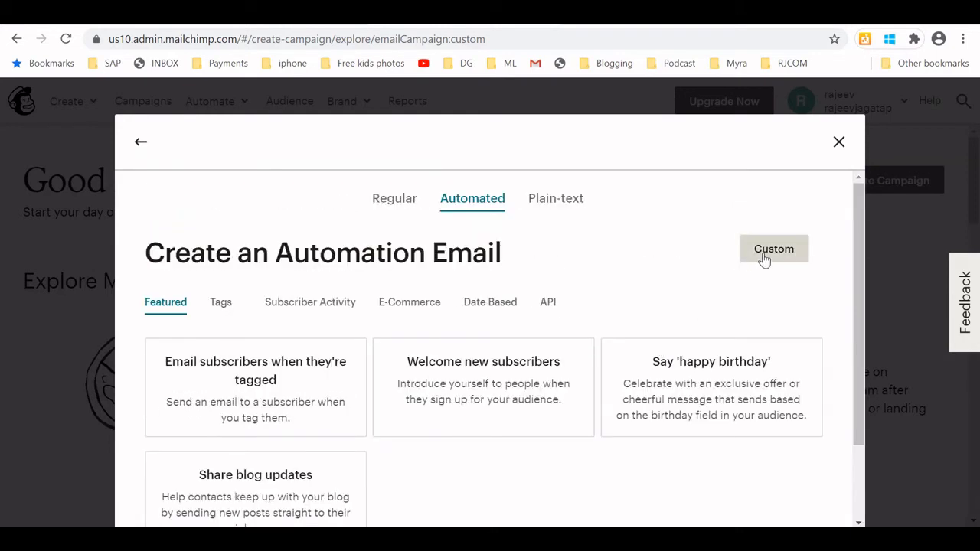
Step: Create a plain-text email campaign named "Lead Welcome" and begin its setup
{"action": "left_click", "coordinate": [560, 198]}
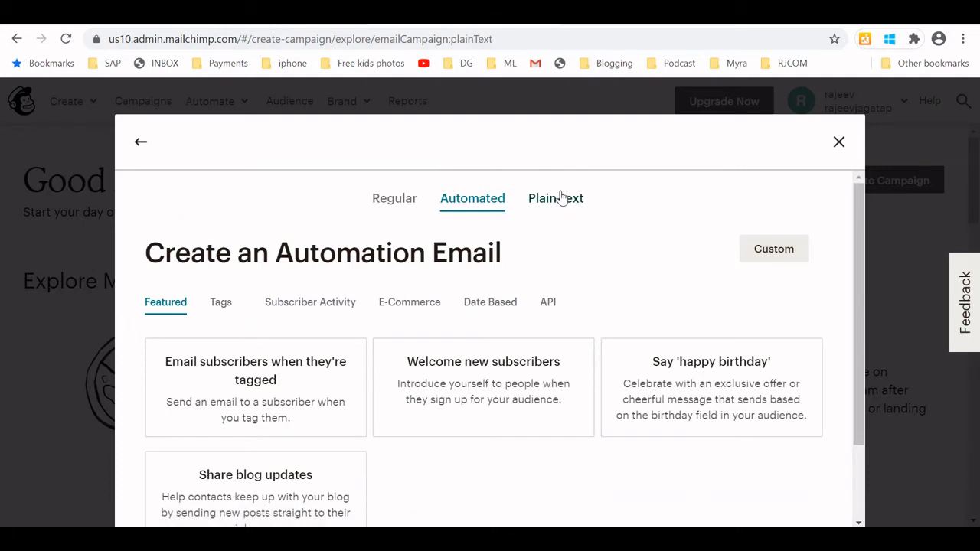
{"action": "left_click", "coordinate": [408, 411]}
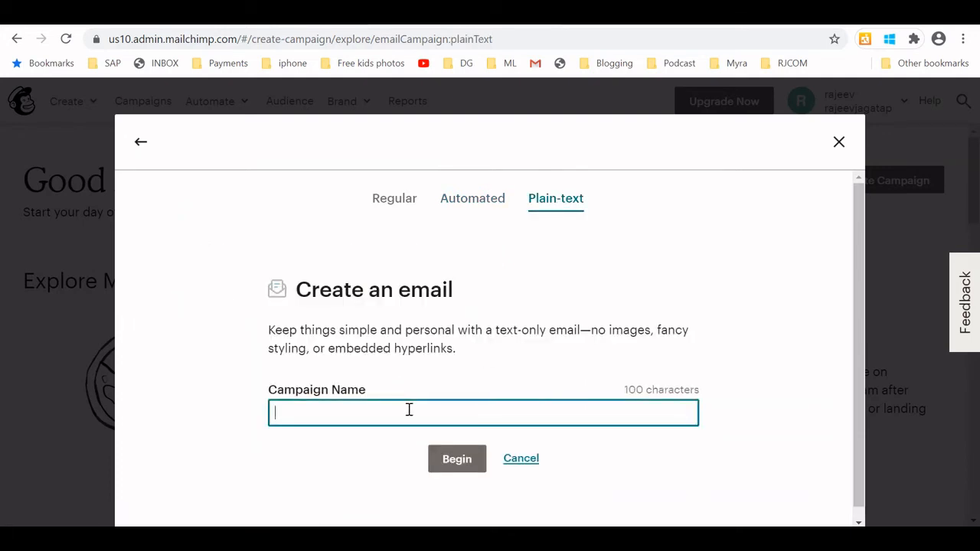
{"action": "type", "text": "Lead Welcom"}
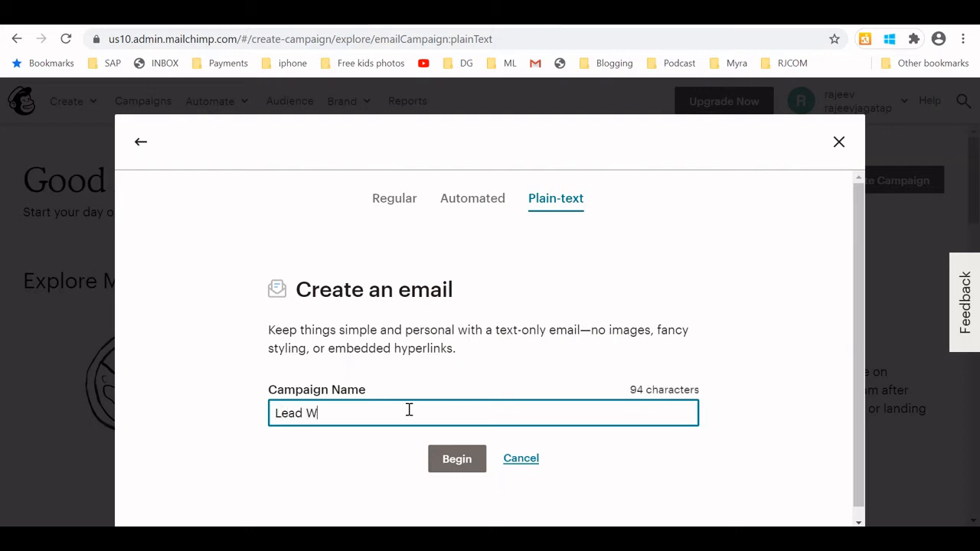
{"action": "type", "text": "e"}
{"action": "left_click", "coordinate": [468, 462]}
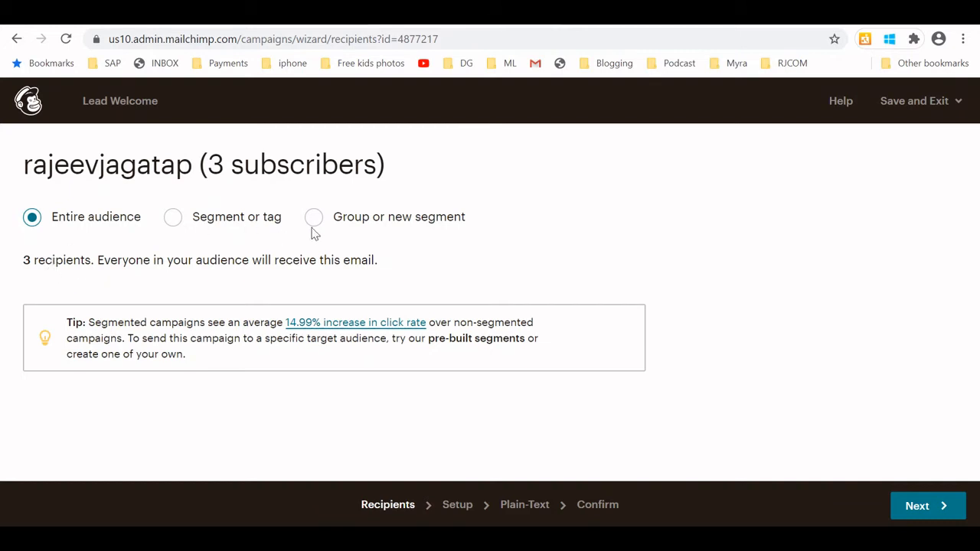
Step: Compare the campaign's recipient options: Entire audience, Segment or tag, and Group or new segment with its conditions
{"action": "left_click", "coordinate": [173, 221]}
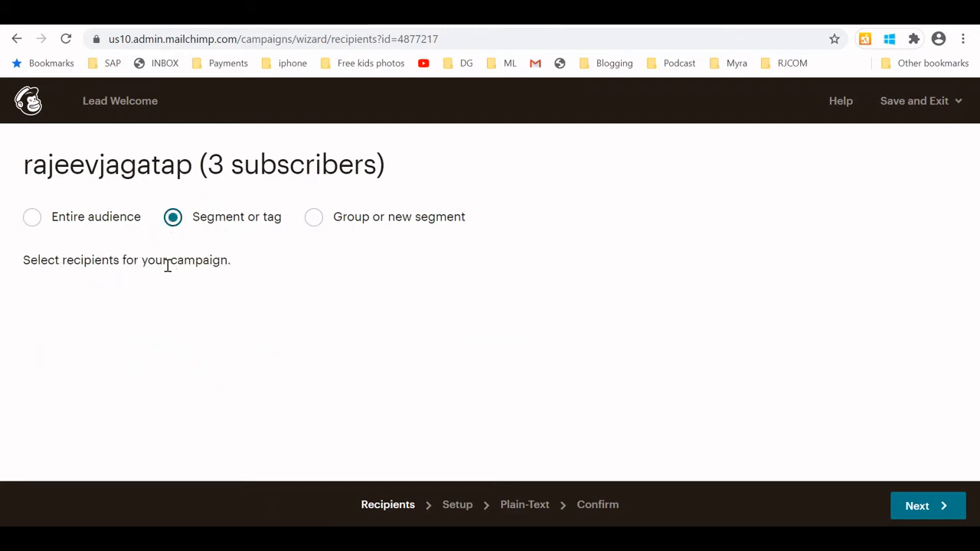
{"action": "left_click", "coordinate": [38, 217]}
{"action": "left_click", "coordinate": [178, 222]}
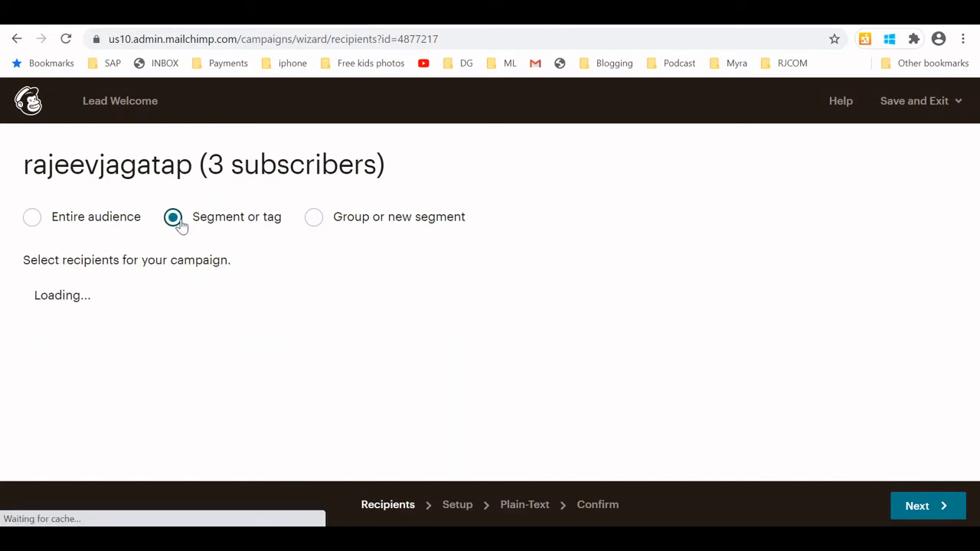
{"action": "left_click", "coordinate": [33, 219]}
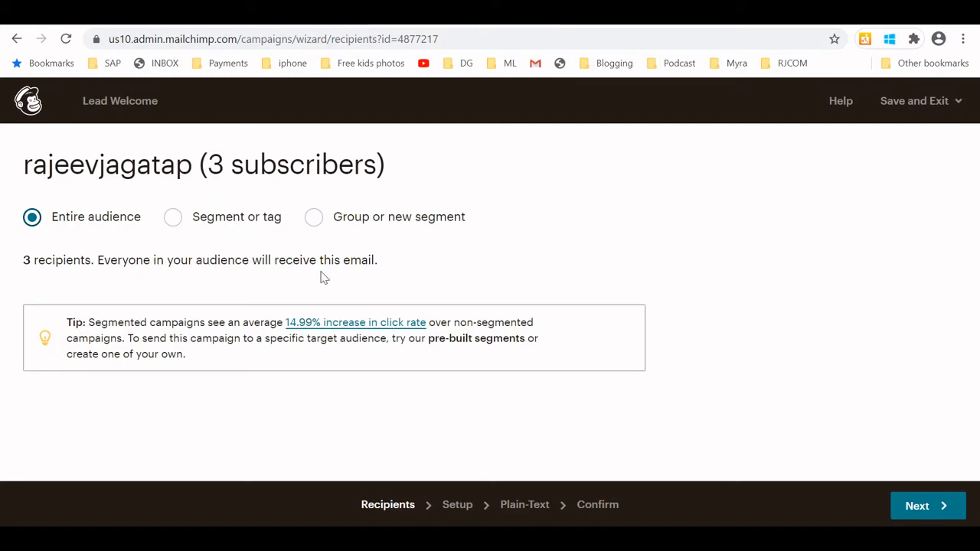
{"action": "left_click", "coordinate": [313, 219]}
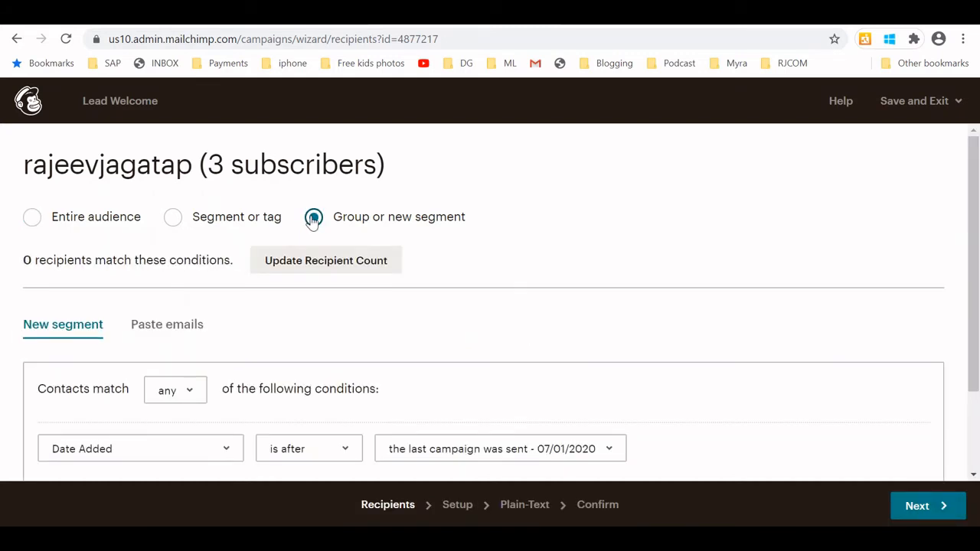
{"action": "scroll", "coordinate": [313, 334], "scroll_direction": "down", "scroll_amount": 2}
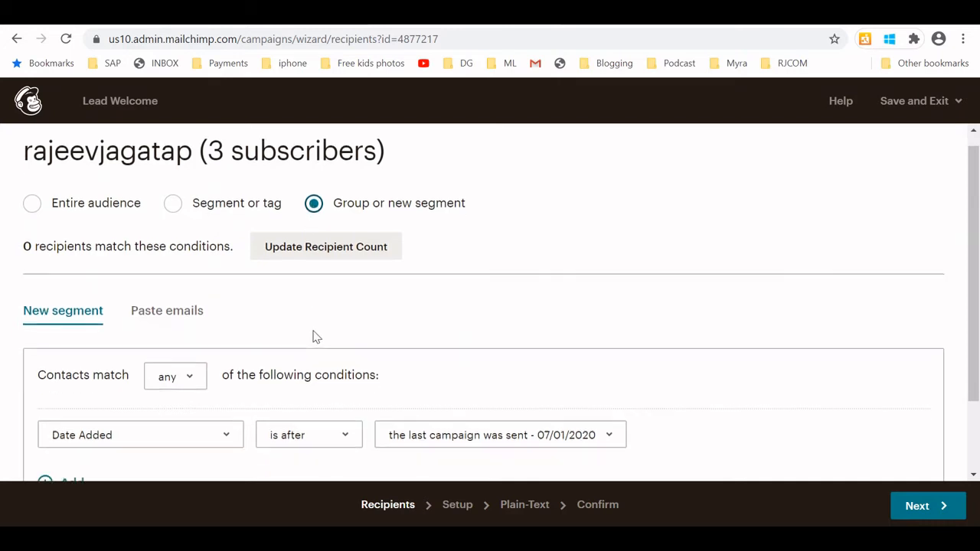
{"action": "scroll", "coordinate": [313, 335], "scroll_direction": "up", "scroll_amount": 2}
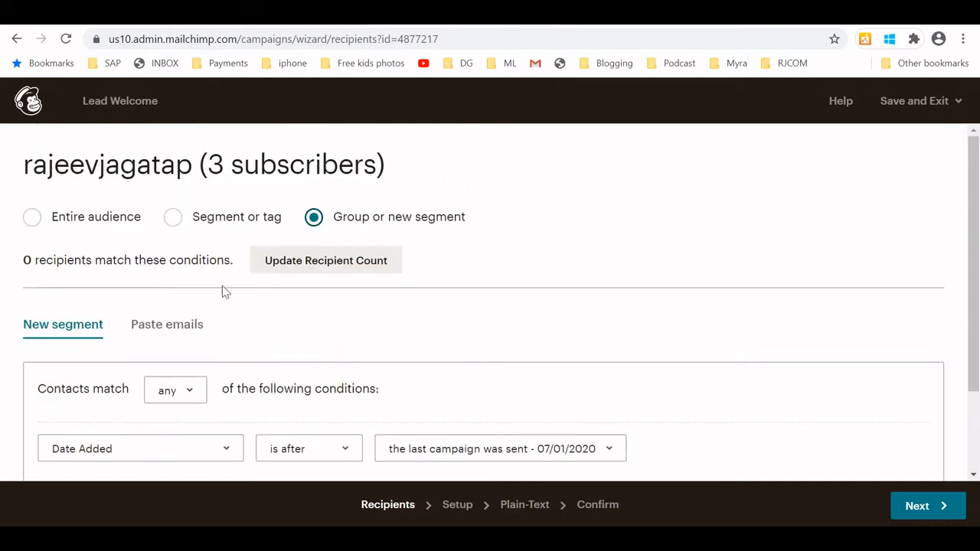
Step: Try the "Data Analytics Students from Linked" tag as recipients, and update the recipient count for a new segment instead
{"action": "left_click", "coordinate": [173, 218]}
{"action": "left_click", "coordinate": [152, 345]}
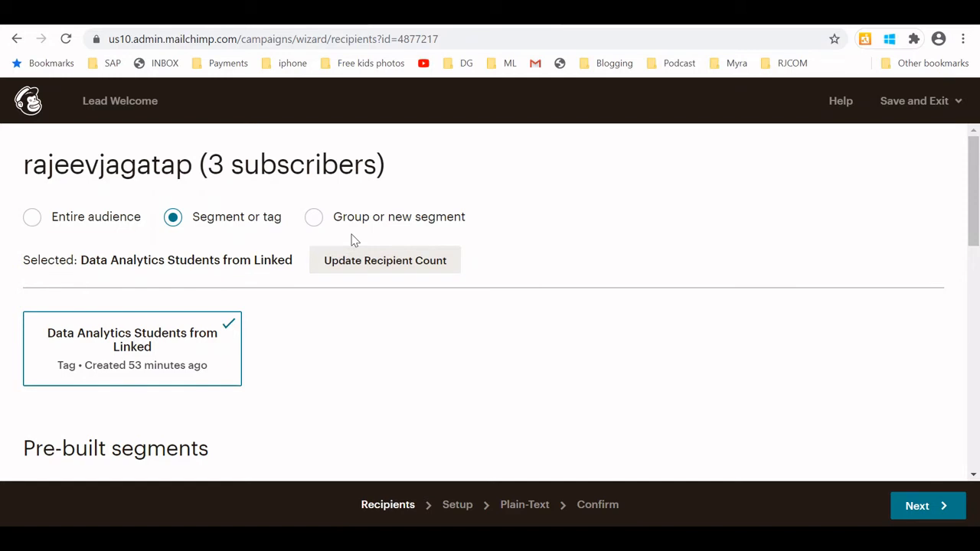
{"action": "left_click", "coordinate": [314, 220]}
{"action": "scroll", "coordinate": [319, 323], "scroll_direction": "down", "scroll_amount": 2}
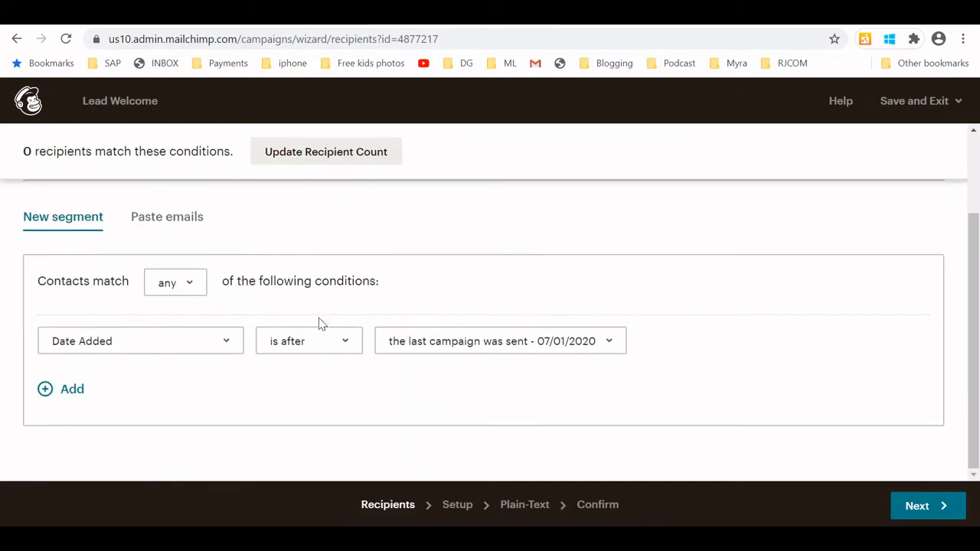
{"action": "scroll", "coordinate": [319, 324], "scroll_direction": "up", "scroll_amount": 2}
{"action": "scroll", "coordinate": [319, 324], "scroll_direction": "down", "scroll_amount": 1}
{"action": "scroll", "coordinate": [319, 324], "scroll_direction": "up", "scroll_amount": 1}
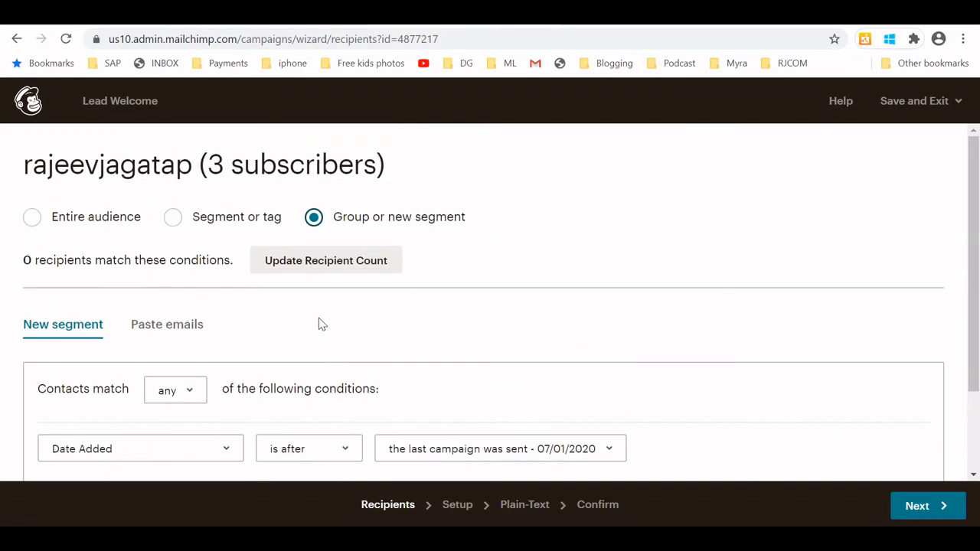
{"action": "left_click", "coordinate": [356, 271]}
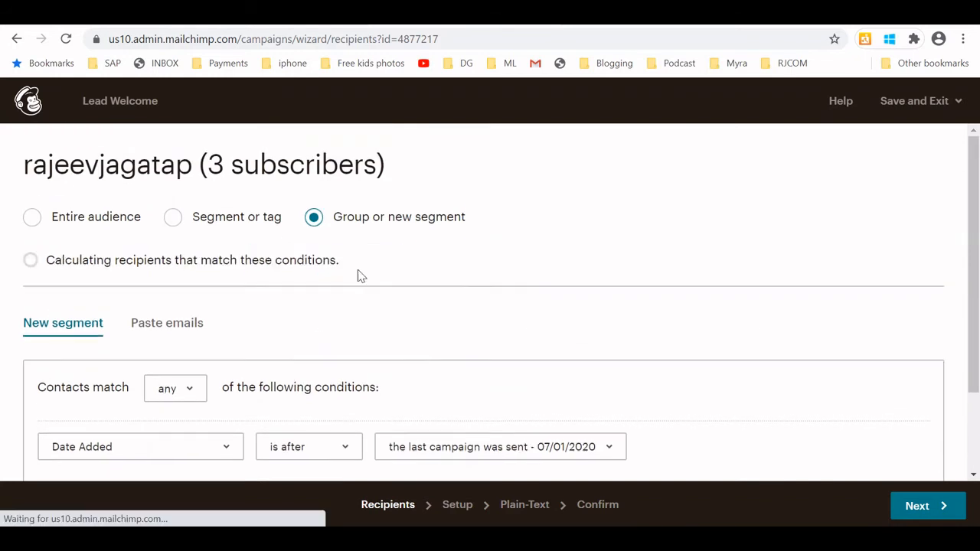
Step: Target the campaign at the "Data Analytics Students from Linked" tag and look over the pre-built segments
{"action": "left_click", "coordinate": [262, 218]}
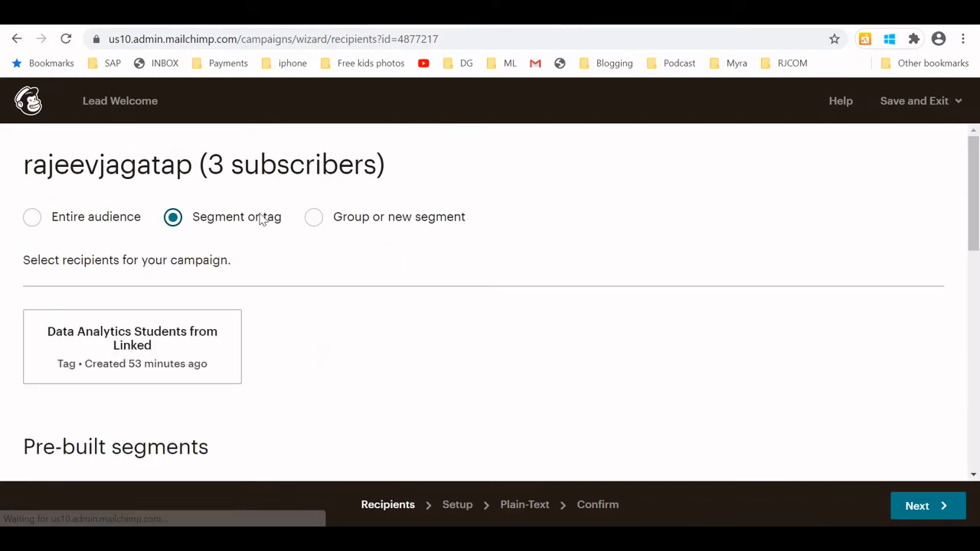
{"action": "left_click", "coordinate": [142, 366]}
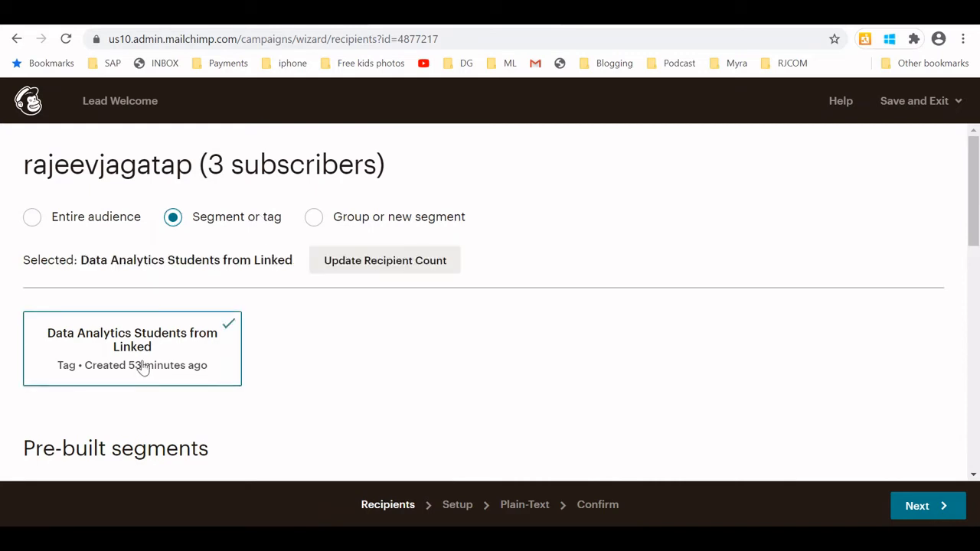
{"action": "scroll", "coordinate": [367, 351], "scroll_direction": "down", "scroll_amount": 1}
{"action": "scroll", "coordinate": [367, 351], "scroll_direction": "down", "scroll_amount": 1}
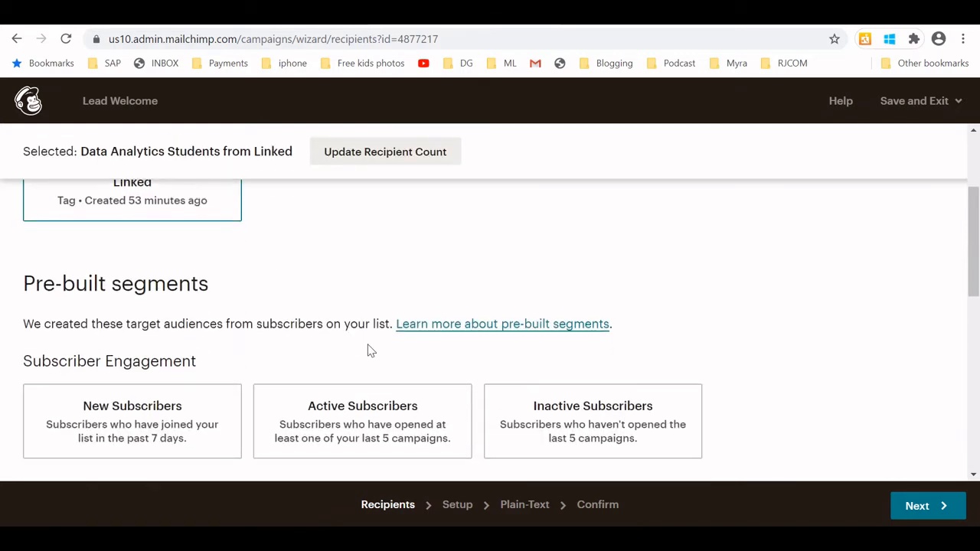
Step: Set the recipients to the "Data Analytics Students from Linked" tag instead of a new segment, and continue to the campaign info
{"action": "scroll", "coordinate": [367, 350], "scroll_direction": "up", "scroll_amount": 1}
{"action": "left_click", "coordinate": [360, 142]}
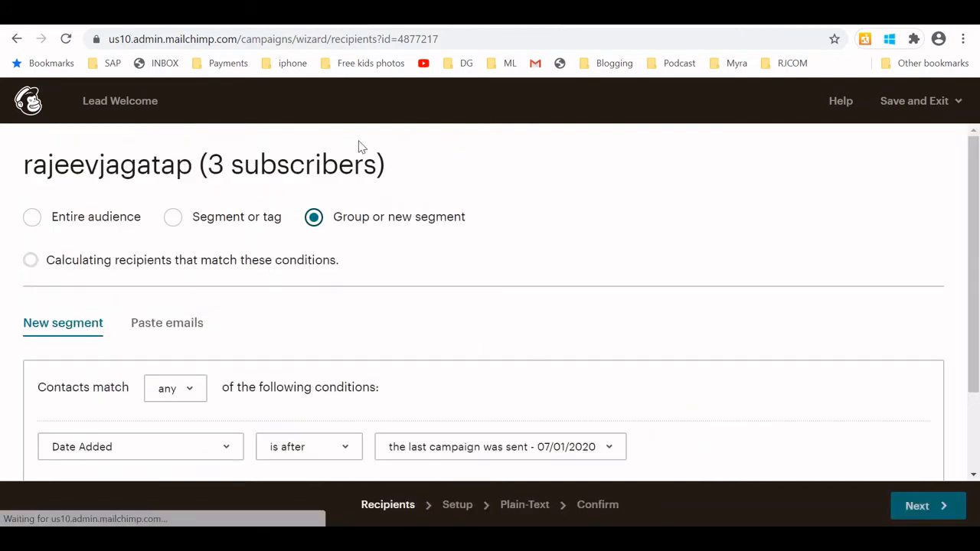
{"action": "left_click", "coordinate": [212, 223]}
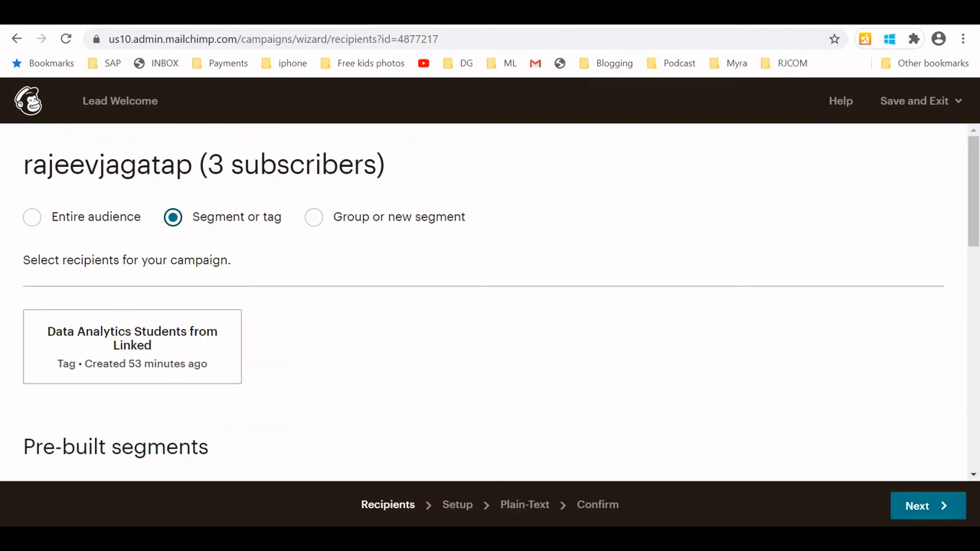
{"action": "left_click", "coordinate": [131, 346]}
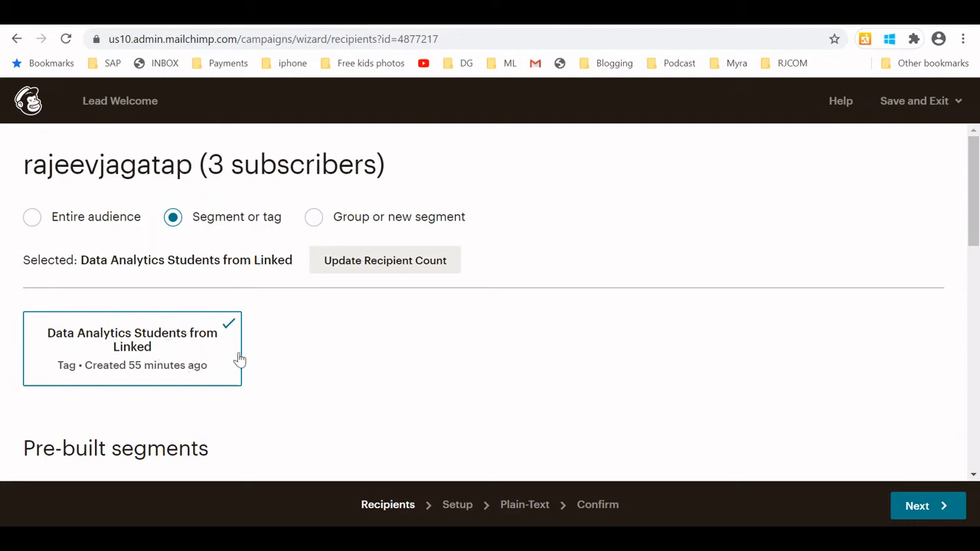
{"action": "scroll", "coordinate": [343, 442], "scroll_direction": "down", "scroll_amount": 1}
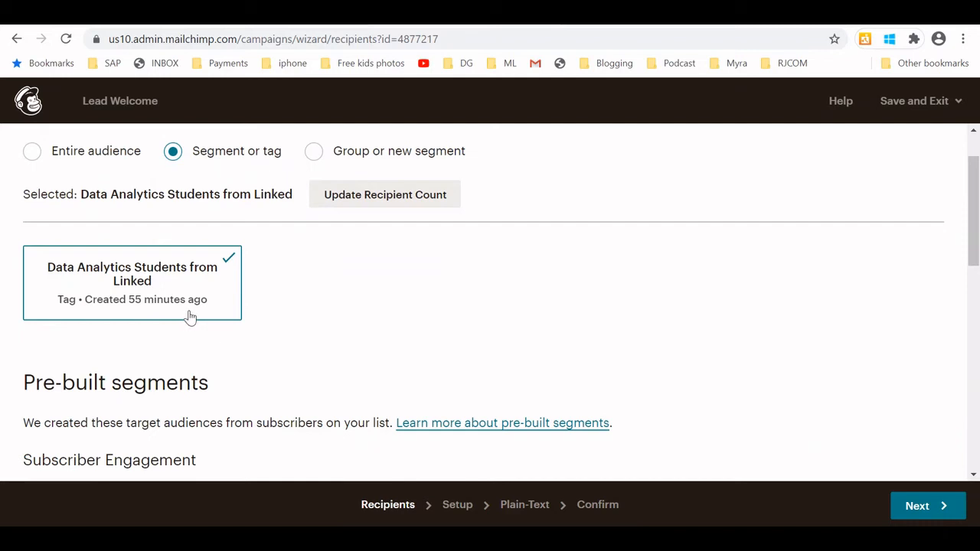
{"action": "scroll", "coordinate": [328, 343], "scroll_direction": "down", "scroll_amount": 1}
{"action": "scroll", "coordinate": [328, 343], "scroll_direction": "down", "scroll_amount": 2}
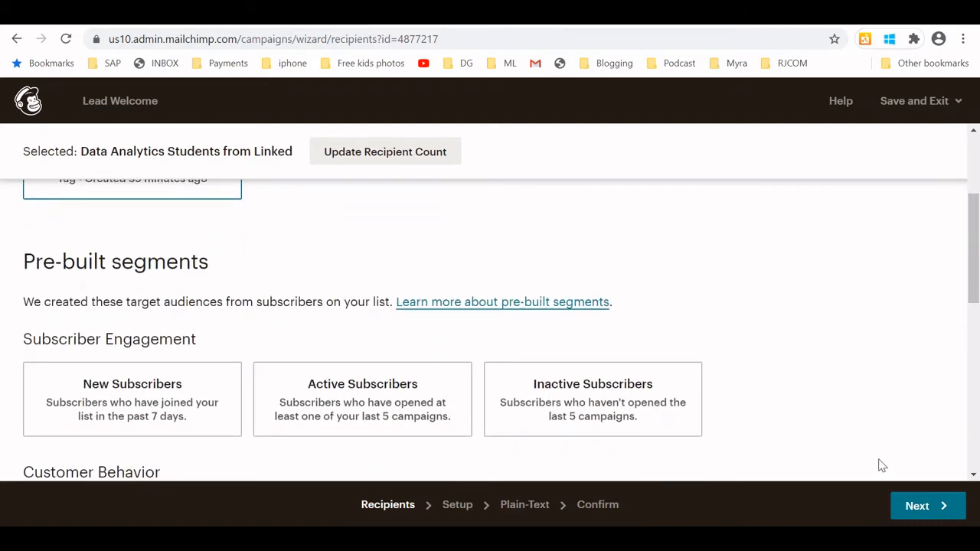
{"action": "left_click", "coordinate": [918, 510]}
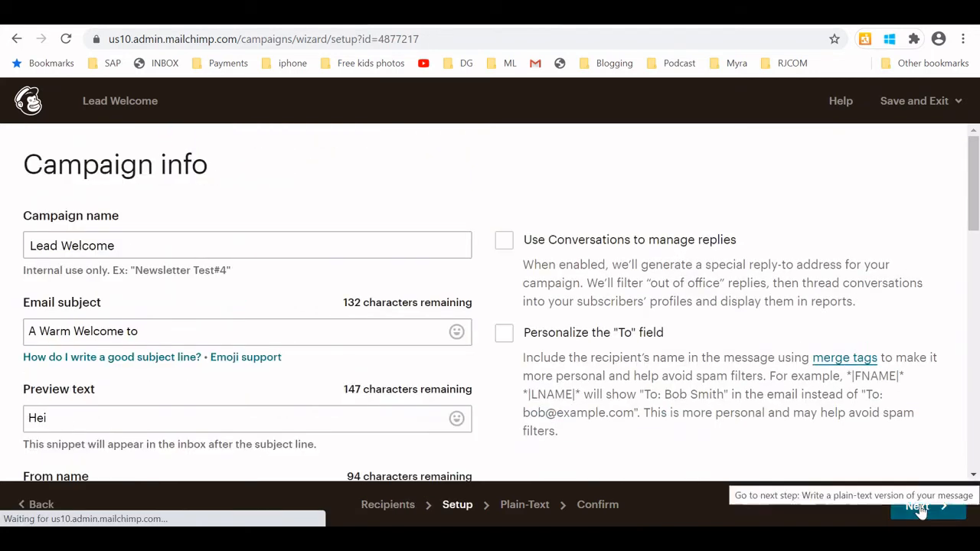
Step: Complete the email subject so it reads "A Warm Welcome to Data Analytics"
{"action": "left_click", "coordinate": [172, 244]}
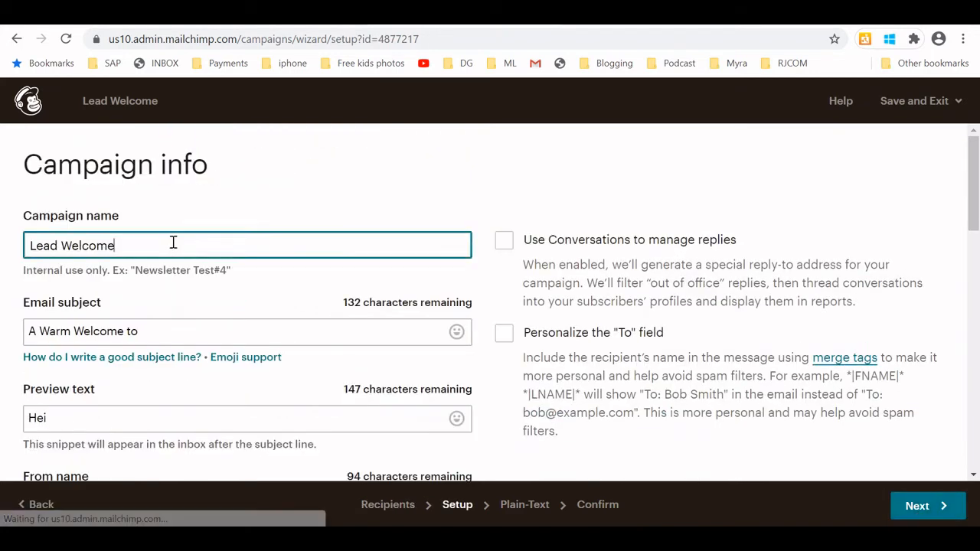
{"action": "left_click", "coordinate": [169, 331]}
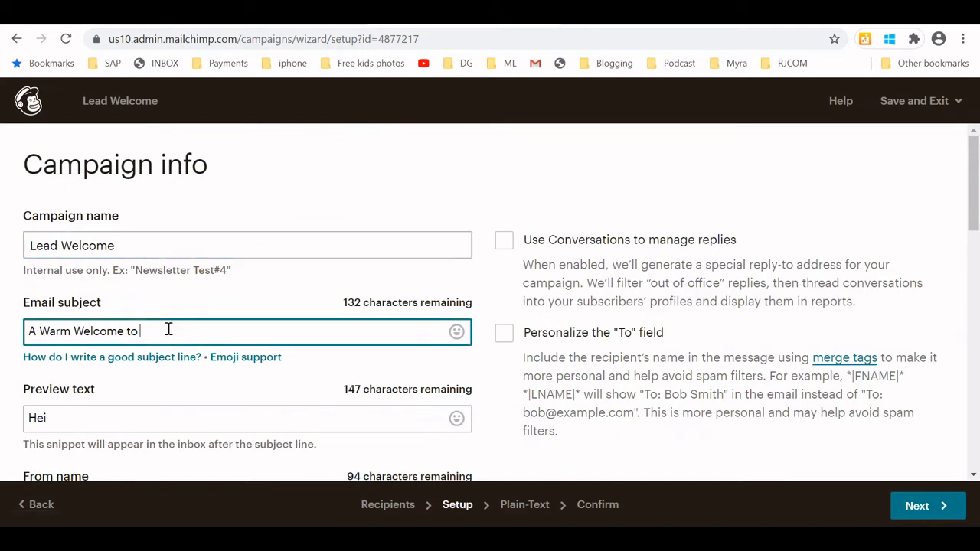
{"action": "type", "text": "Data Analytics"}
Step: Replace the preview text with "Happy to See you here!"
{"action": "left_click", "coordinate": [116, 418]}
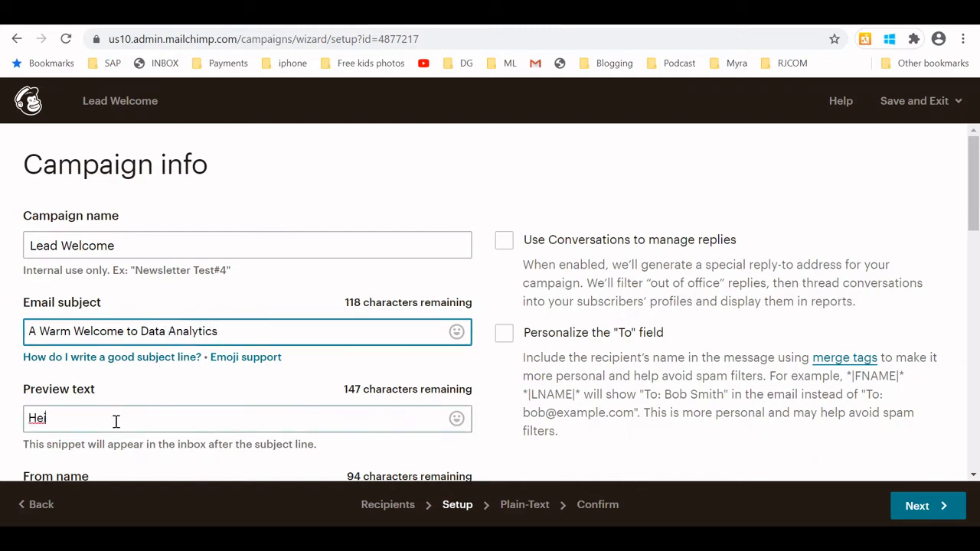
{"action": "key", "text": "BackSpace"}
{"action": "key", "text": "BackSpace"}
{"action": "key", "text": "BackSpace"}
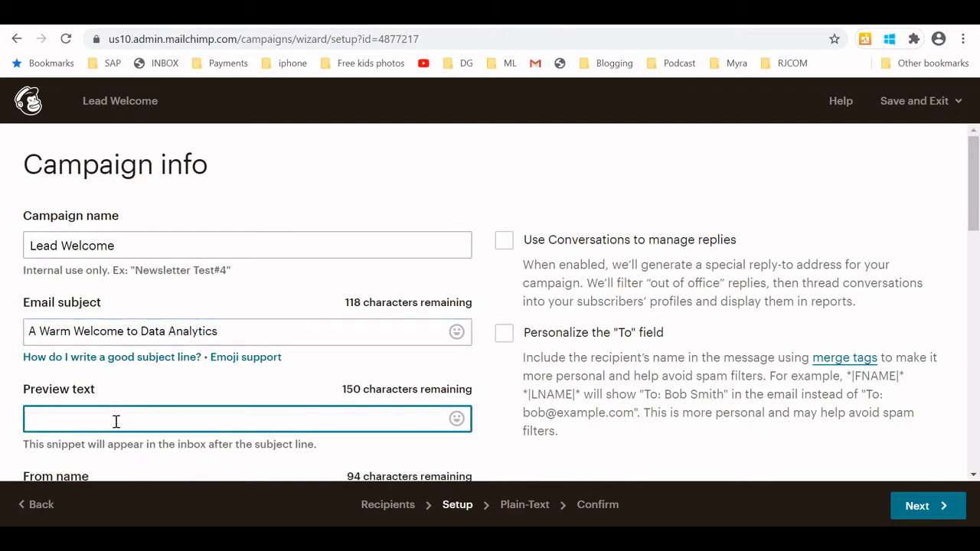
{"action": "type", "text": "Happy to Se"}
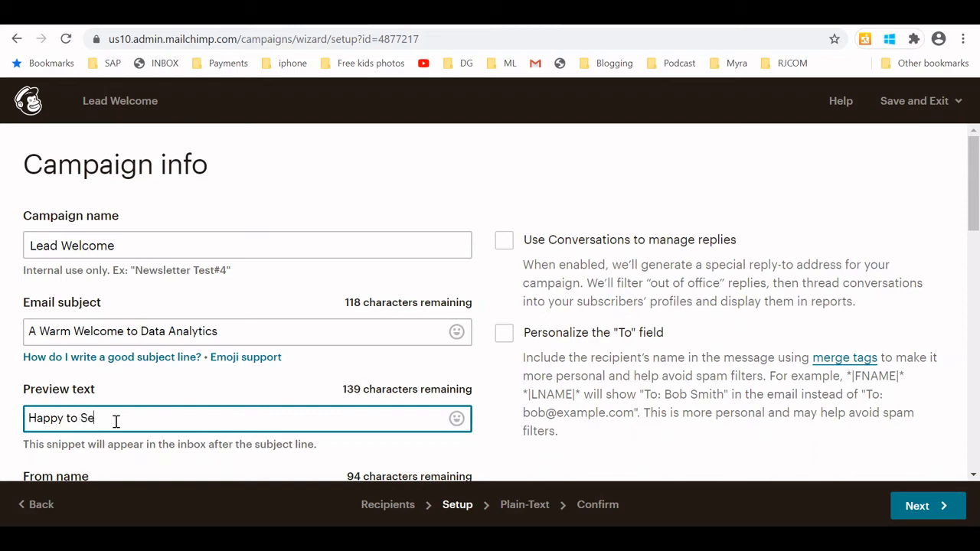
{"action": "type", "text": "e you here!"}
Step: Change the From name to the sender's capitalized full name
{"action": "scroll", "coordinate": [116, 421], "scroll_direction": "down", "scroll_amount": 2}
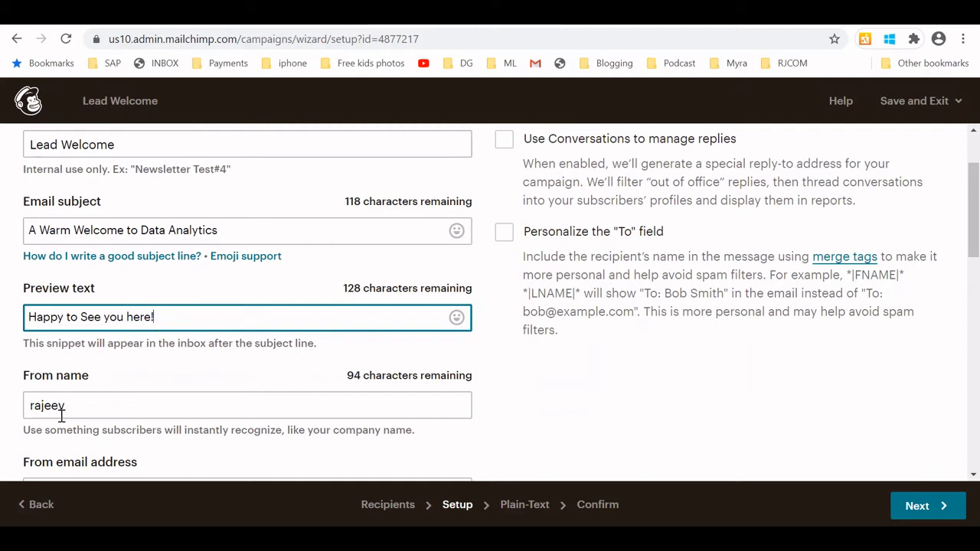
{"action": "left_click_drag", "start_coordinate": [35, 405], "coordinate": [29, 405]}
{"action": "key", "text": "BackSpace"}
{"action": "type", "text": "Rajeev "}
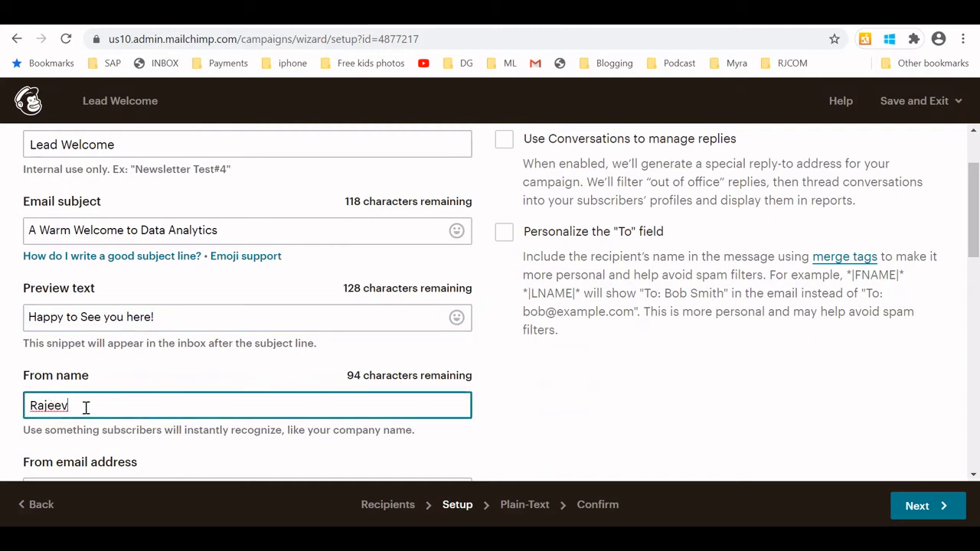
{"action": "type", "text": "Jagatap"}
Step: Examine the From email address and the tracking, social media and video options in the campaign setup
{"action": "scroll", "coordinate": [304, 431], "scroll_direction": "down", "scroll_amount": 1}
{"action": "scroll", "coordinate": [304, 430], "scroll_direction": "down", "scroll_amount": 2}
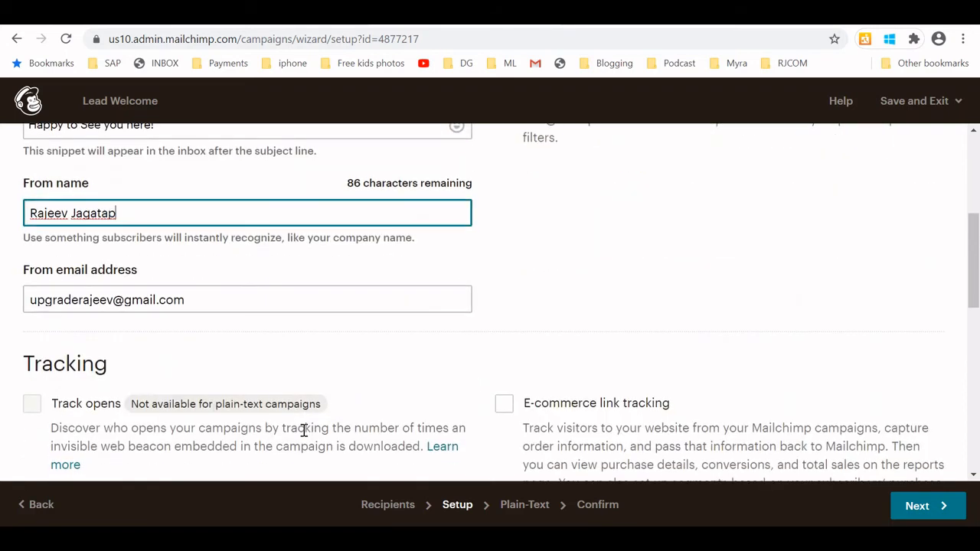
{"action": "left_click", "coordinate": [212, 302]}
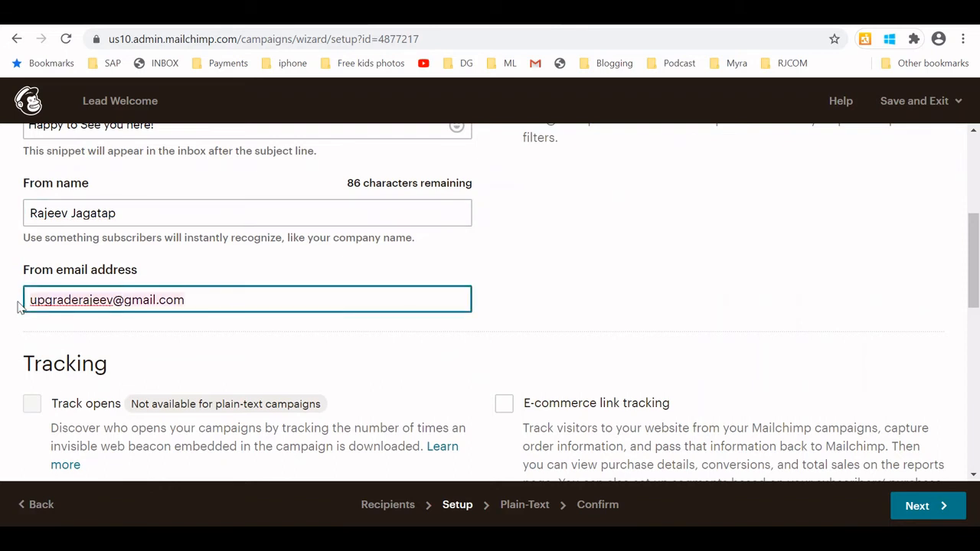
{"action": "left_click", "coordinate": [213, 337]}
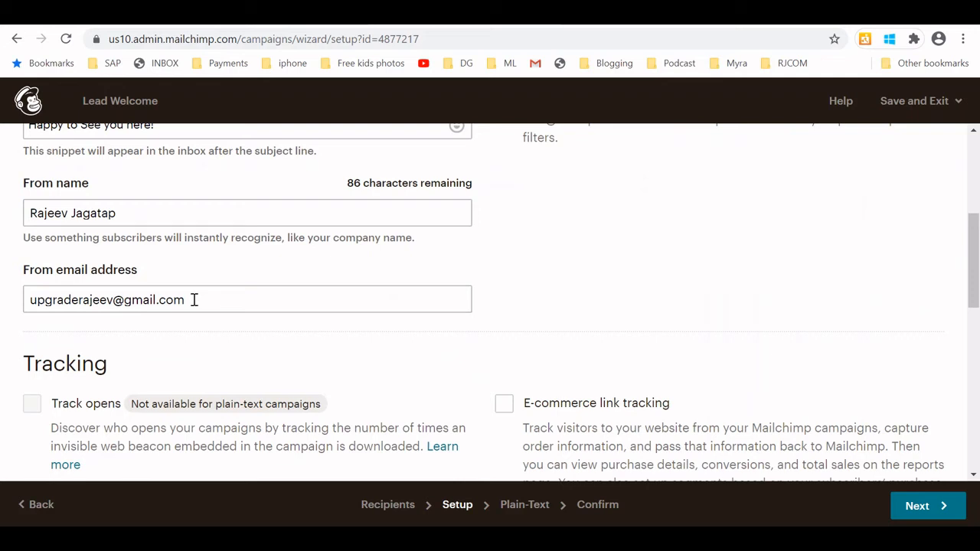
{"action": "left_click_drag", "start_coordinate": [194, 300], "coordinate": [127, 300]}
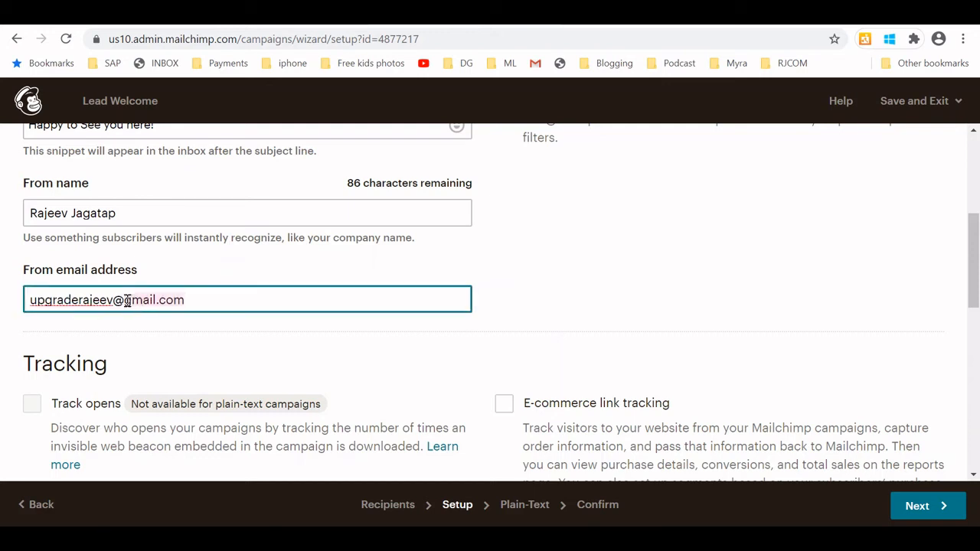
{"action": "left_click", "coordinate": [640, 299]}
{"action": "scroll", "coordinate": [431, 394], "scroll_direction": "down", "scroll_amount": 2}
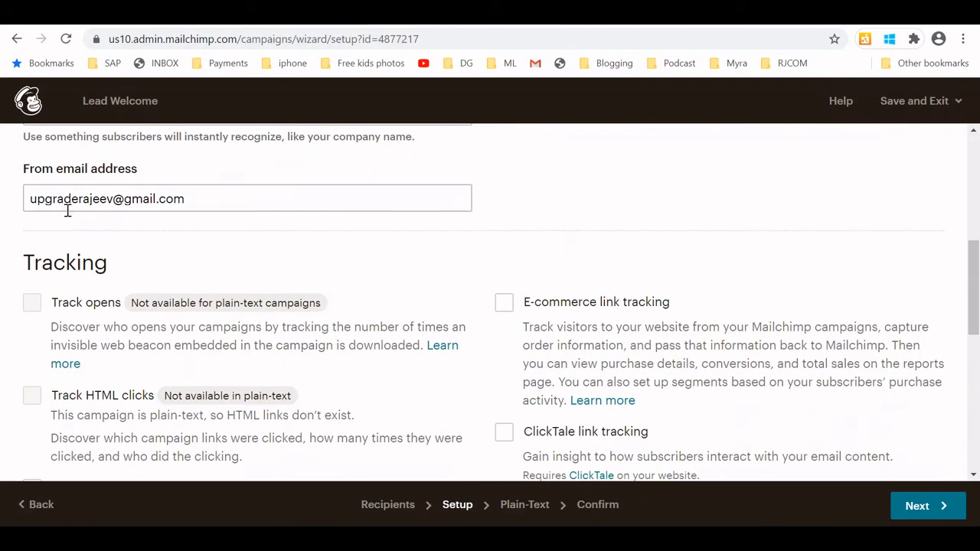
{"action": "scroll", "coordinate": [121, 341], "scroll_direction": "down", "scroll_amount": 1}
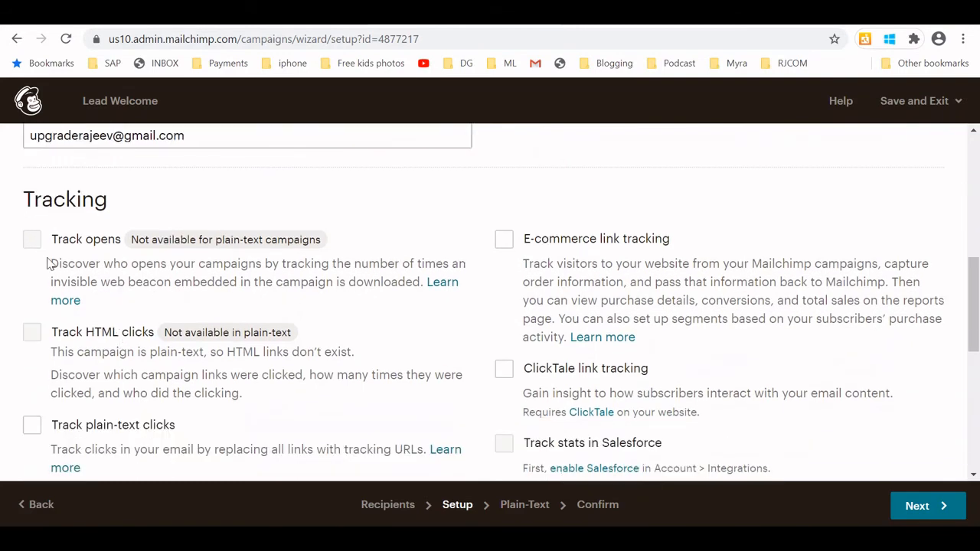
{"action": "scroll", "coordinate": [541, 319], "scroll_direction": "down", "scroll_amount": 2}
{"action": "scroll", "coordinate": [560, 334], "scroll_direction": "up", "scroll_amount": 2}
{"action": "scroll", "coordinate": [229, 329], "scroll_direction": "down", "scroll_amount": 1}
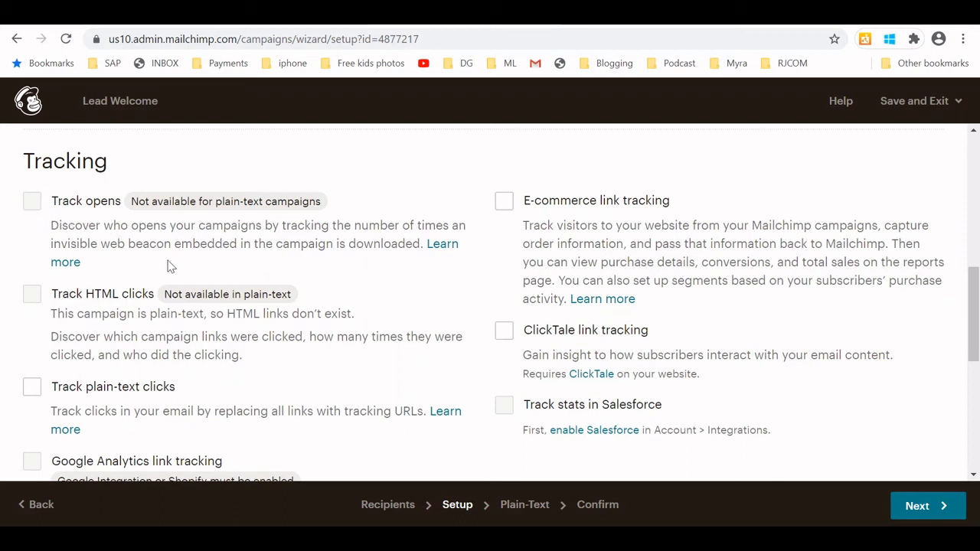
{"action": "scroll", "coordinate": [172, 268], "scroll_direction": "down", "scroll_amount": 3}
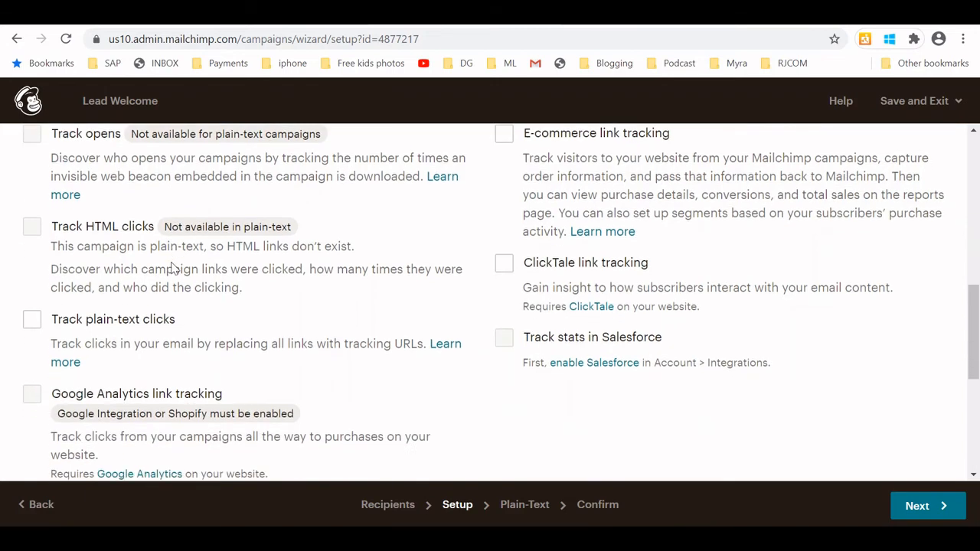
{"action": "scroll", "coordinate": [541, 427], "scroll_direction": "down", "scroll_amount": 4}
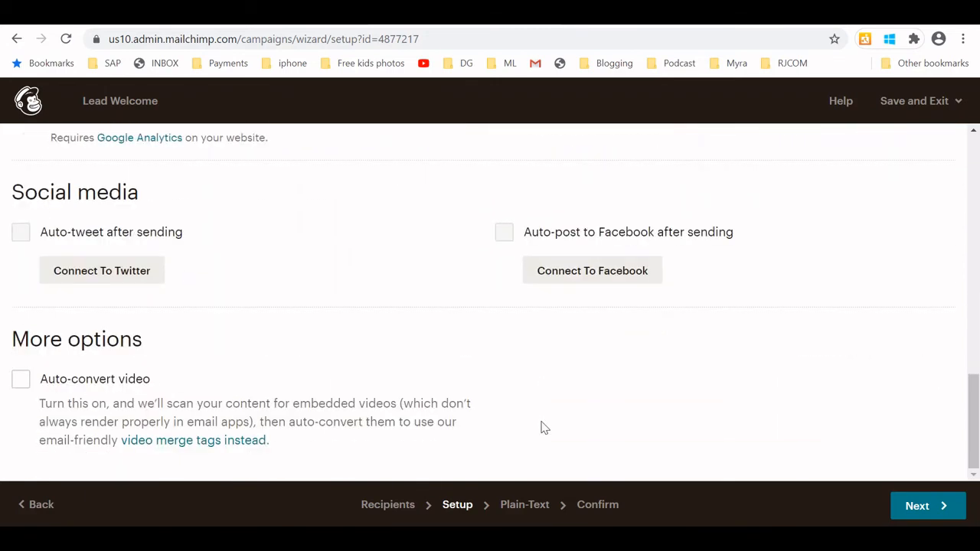
Step: Continue to the plain-text message and add two blank lines below the "Hello" greeting
{"action": "left_click", "coordinate": [948, 510]}
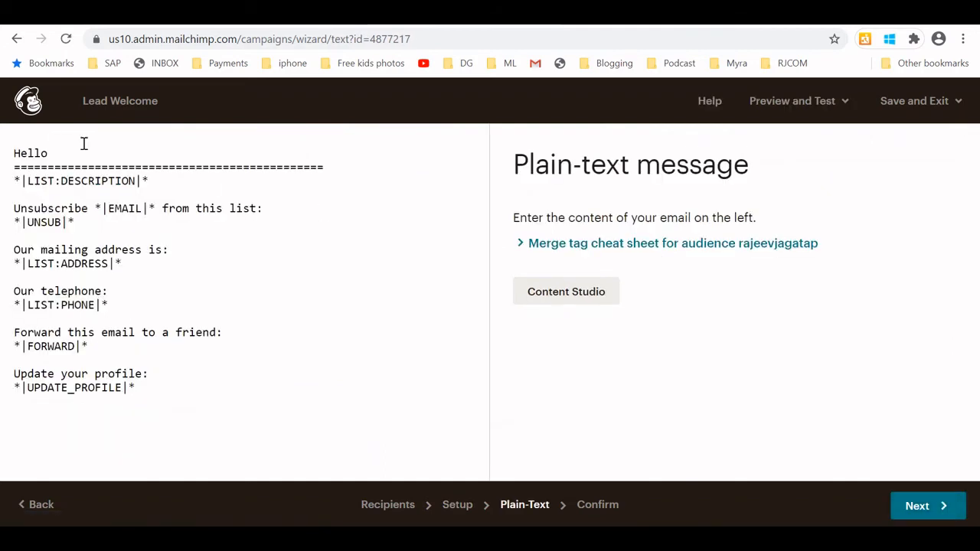
{"action": "left_click", "coordinate": [82, 152]}
{"action": "key", "text": "Return"}
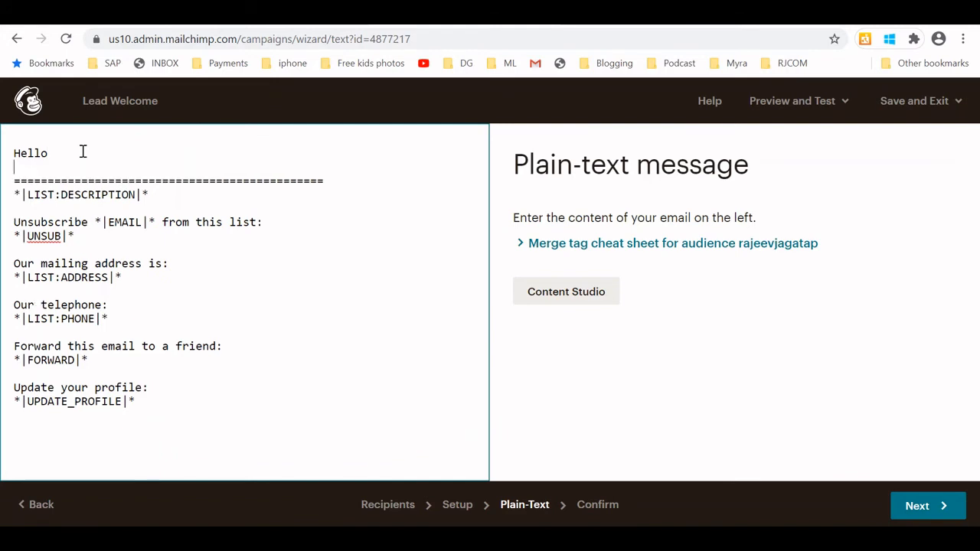
{"action": "key", "text": "Return"}
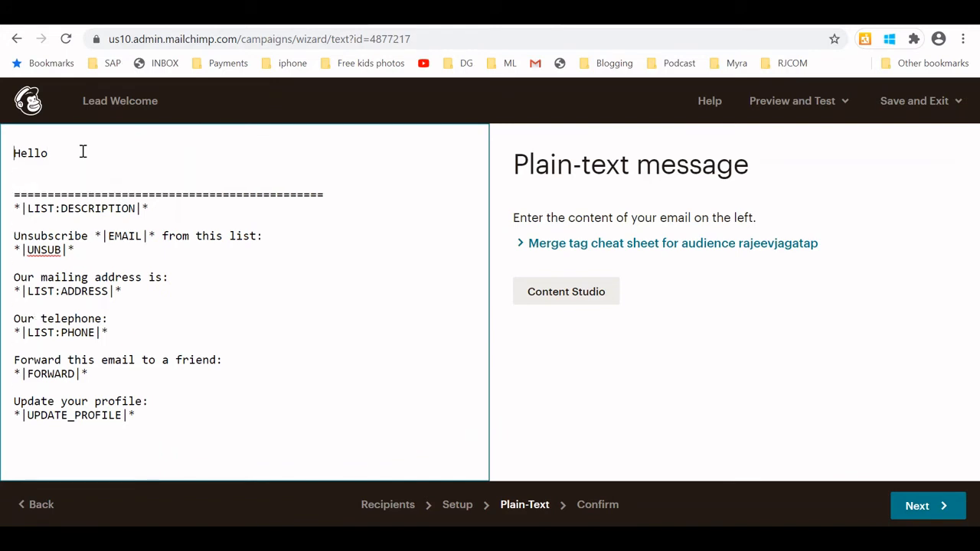
Step: Examine the message footer's merge-tag blocks for description, unsubscribe, mailing address, telephone, forwarding and profile update
{"action": "left_click_drag", "start_coordinate": [150, 209], "coordinate": [10, 214]}
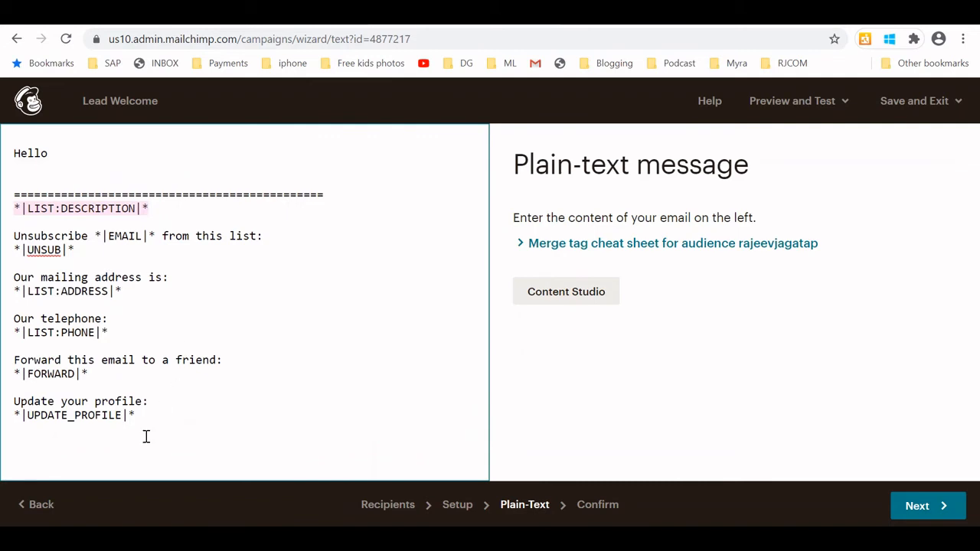
{"action": "left_click_drag", "start_coordinate": [146, 436], "coordinate": [11, 210]}
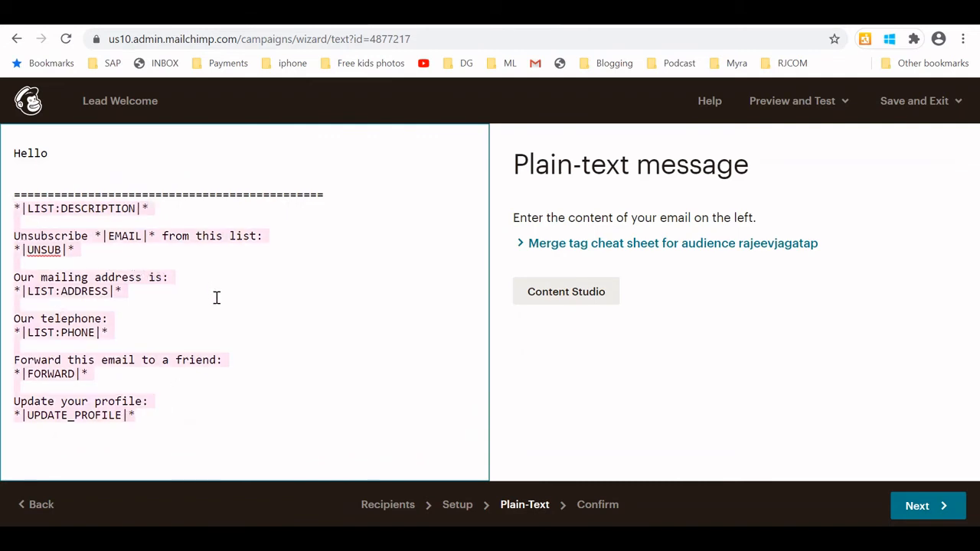
{"action": "left_click", "coordinate": [181, 337]}
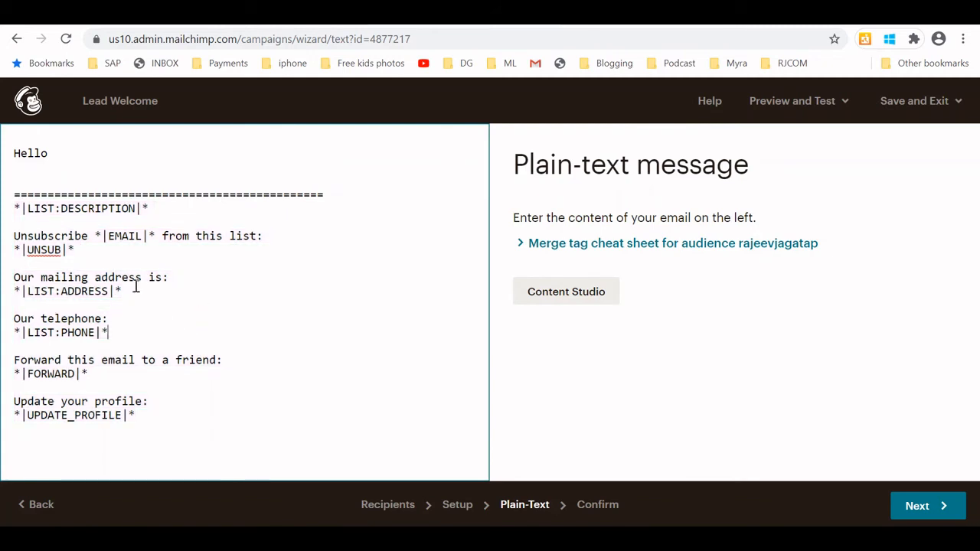
{"action": "left_click_drag", "start_coordinate": [123, 291], "coordinate": [10, 277]}
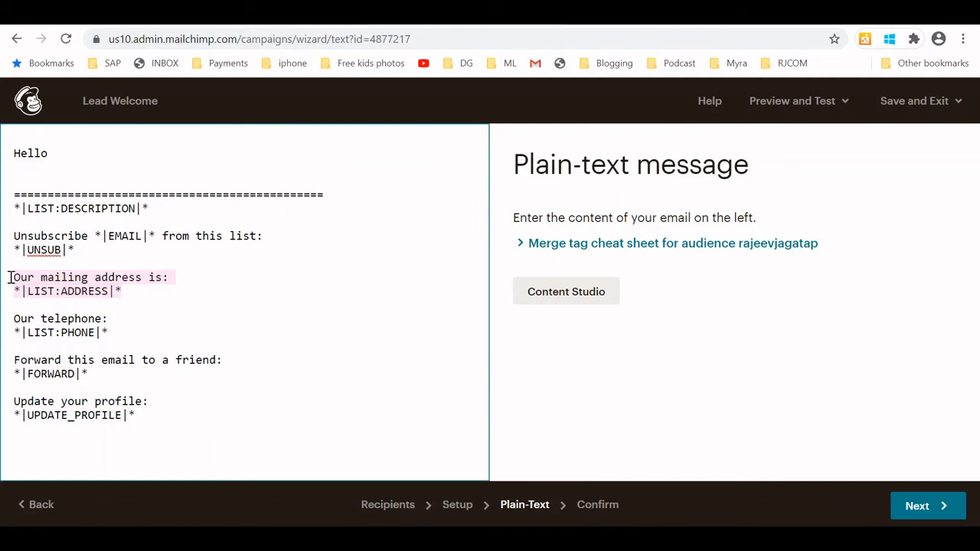
{"action": "left_click", "coordinate": [144, 294]}
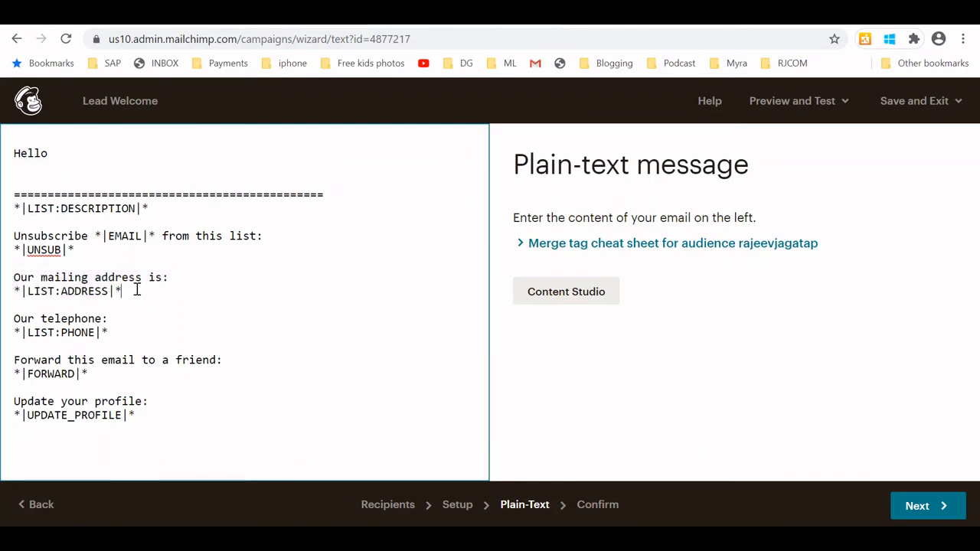
{"action": "left_click_drag", "start_coordinate": [74, 250], "coordinate": [10, 241]}
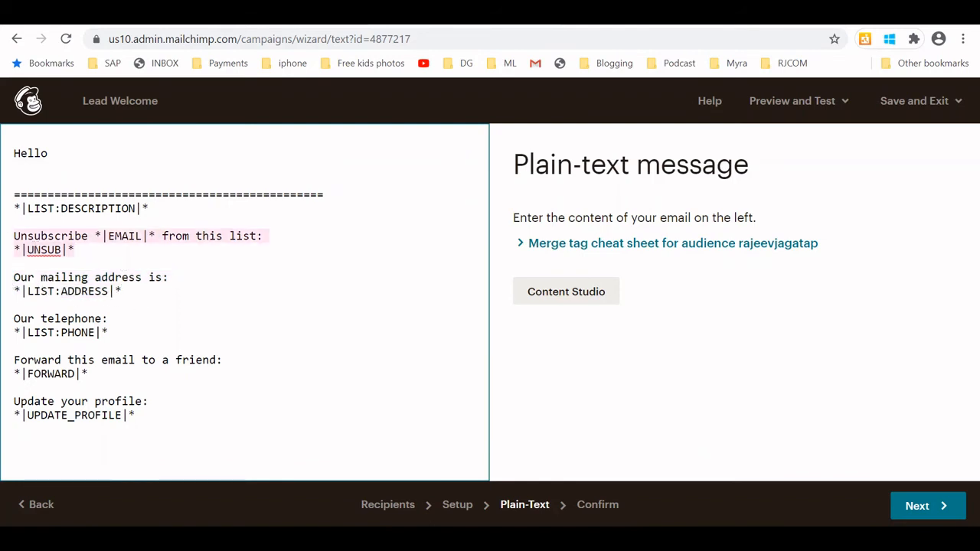
{"action": "left_click_drag", "start_coordinate": [144, 339], "coordinate": [17, 322]}
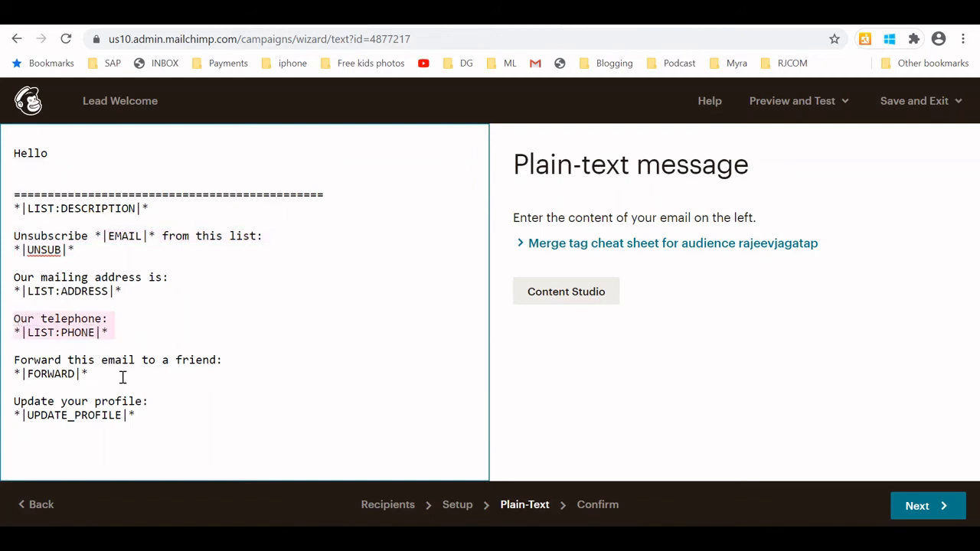
{"action": "left_click_drag", "start_coordinate": [122, 377], "coordinate": [9, 363]}
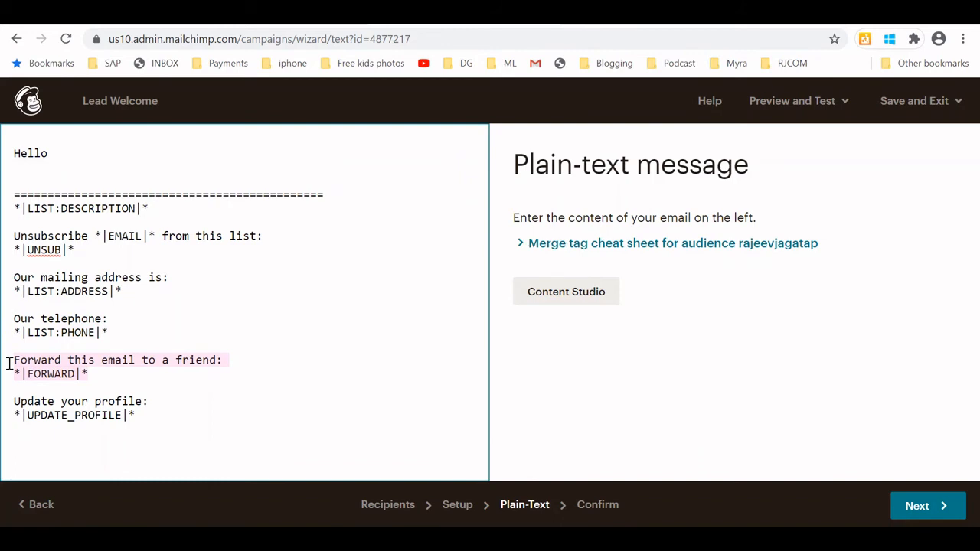
{"action": "left_click_drag", "start_coordinate": [157, 421], "coordinate": [12, 399]}
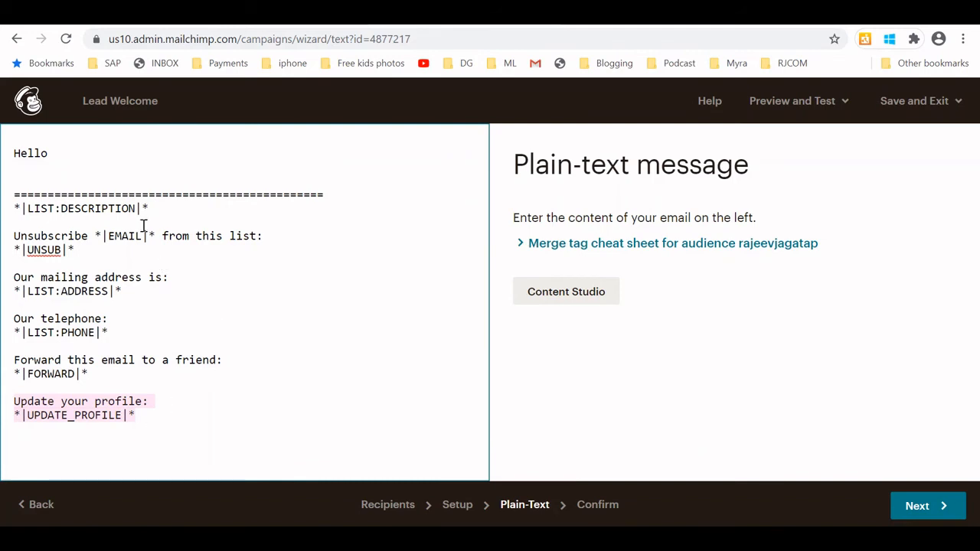
{"action": "left_click", "coordinate": [79, 180]}
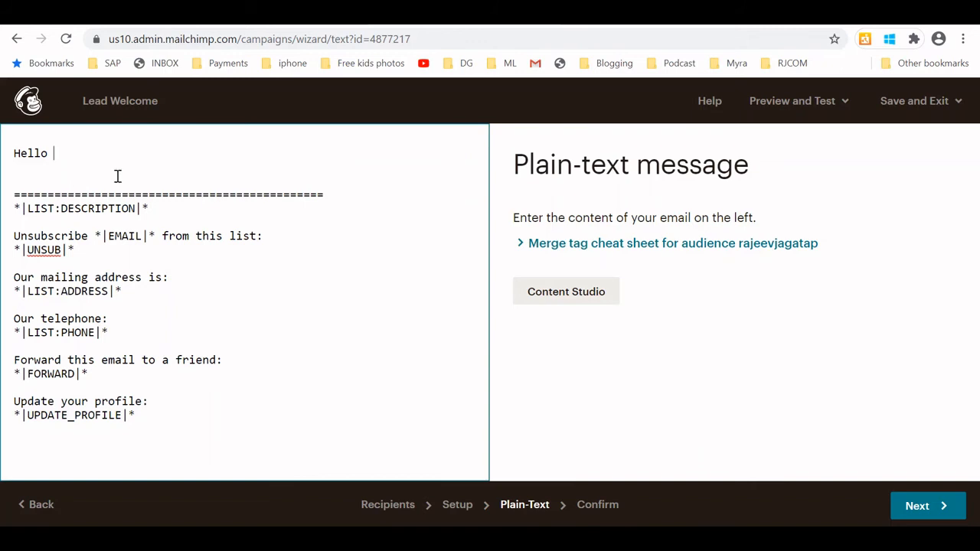
Step: Copy the First Name merge tag from the cheat sheet and insert it after "Hello", followed by a comma and a blank line
{"action": "left_click", "coordinate": [521, 245]}
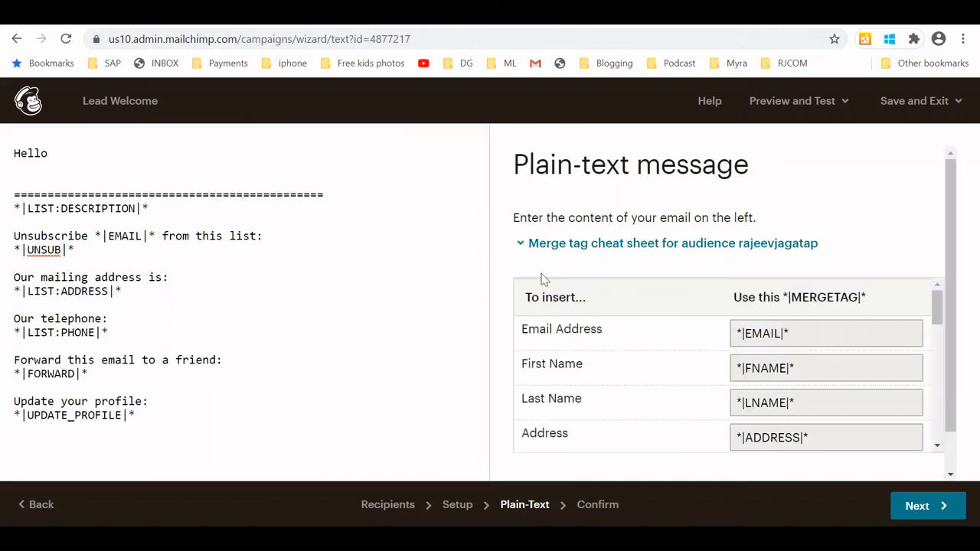
{"action": "left_click", "coordinate": [787, 375]}
{"action": "key", "text": "ctrl+c"}
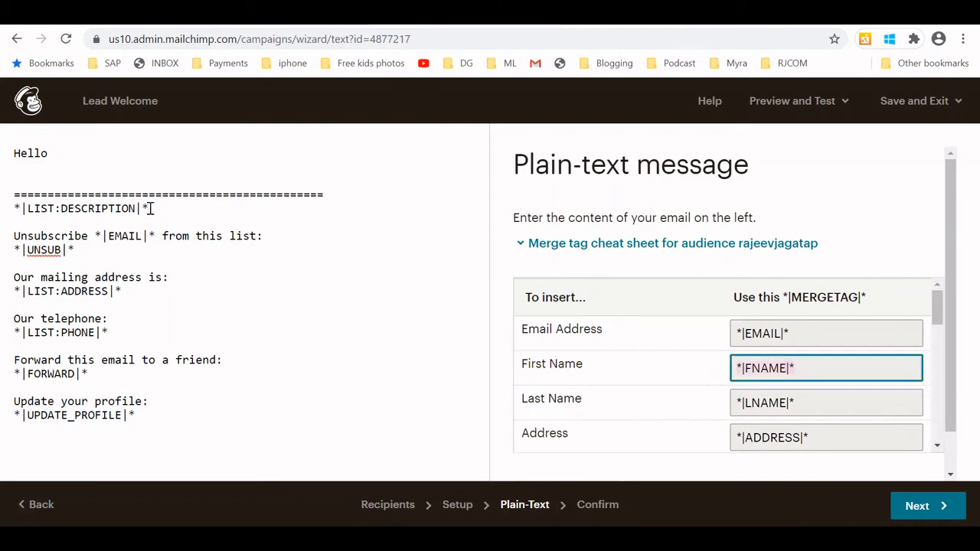
{"action": "left_click", "coordinate": [105, 153]}
{"action": "key", "text": "ctrl+v"}
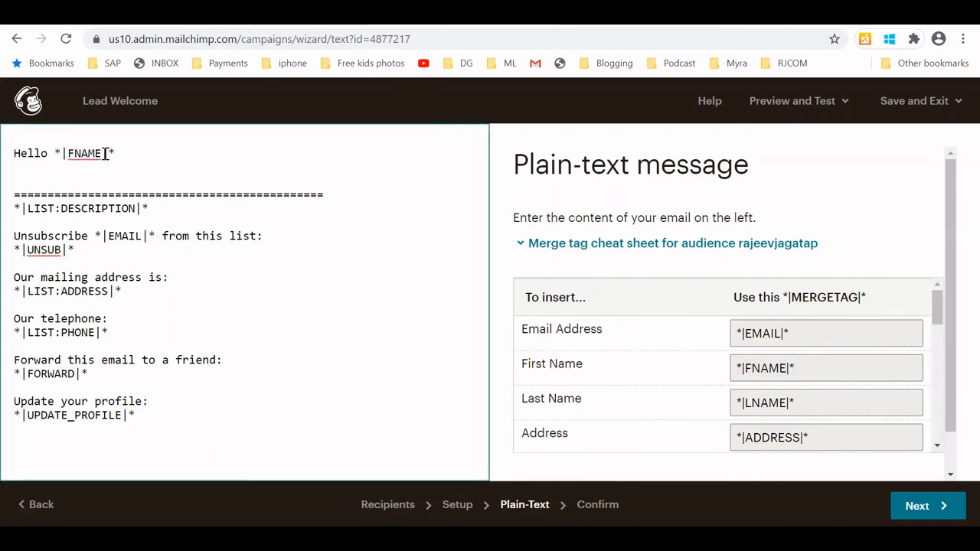
{"action": "key", "text": "Return"}
{"action": "key", "text": "Return"}
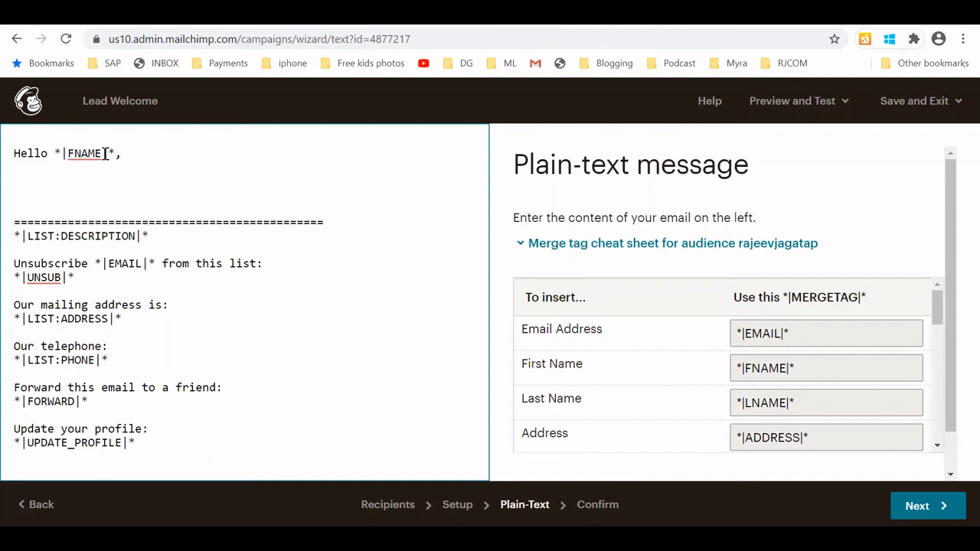
Step: Write the message line "A very warm welcome to Data Analytics World." and leave a blank line below it
{"action": "type", "text": "A we"}
{"action": "type", "text": "ry "}
{"action": "type", "text": "warm welc"}
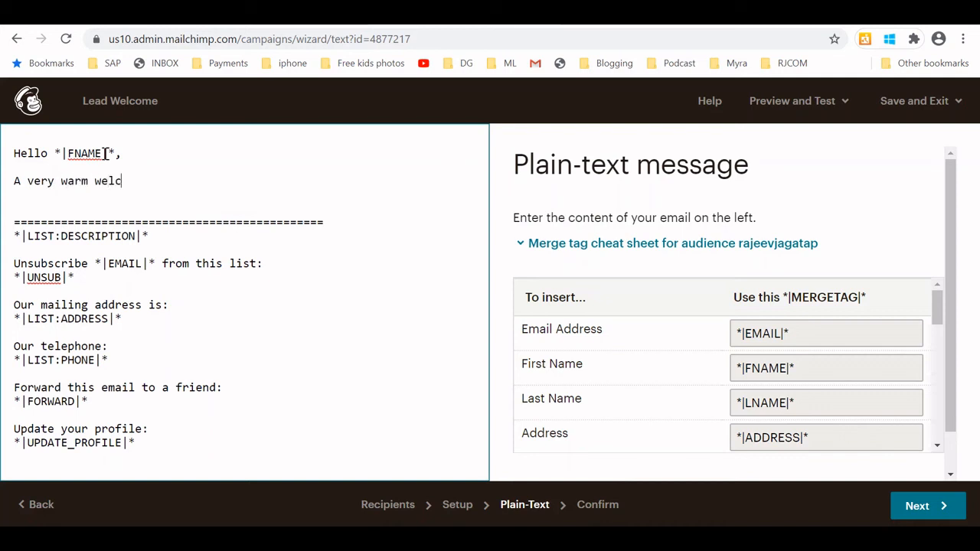
{"action": "type", "text": "ome to Data Analyti"}
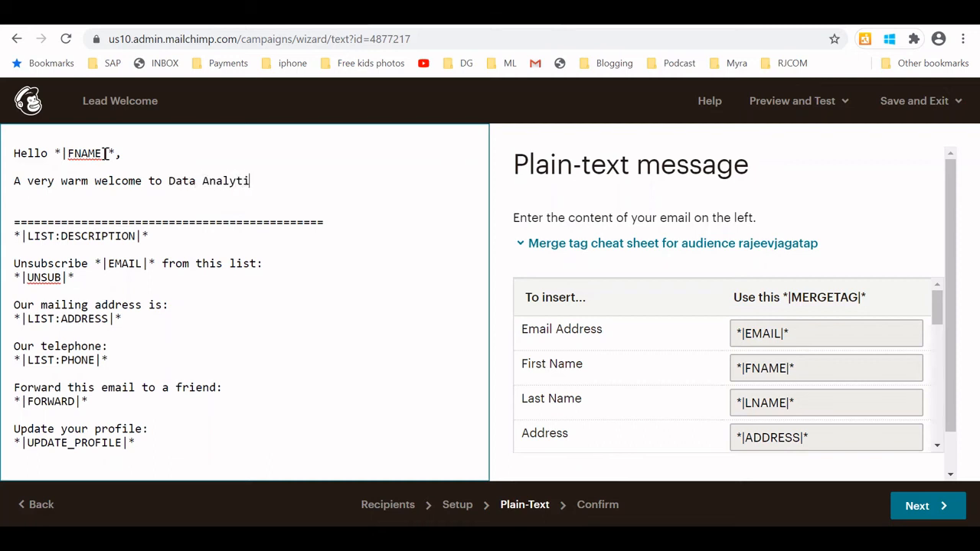
{"action": "type", "text": "cs World."}
{"action": "key", "text": "Return"}
{"action": "key", "text": "Return"}
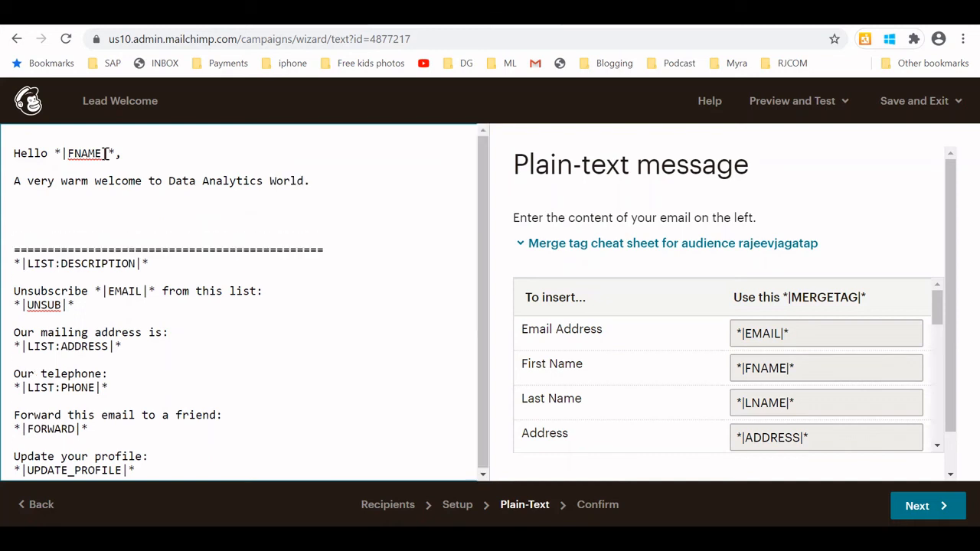
Step: Add the sign-off "Thanks & Regards," with the sender's full name on the following line
{"action": "type", "text": "Thank"}
{"action": "type", "text": "s ^ Reg"}
{"action": "type", "text": "Regards"}
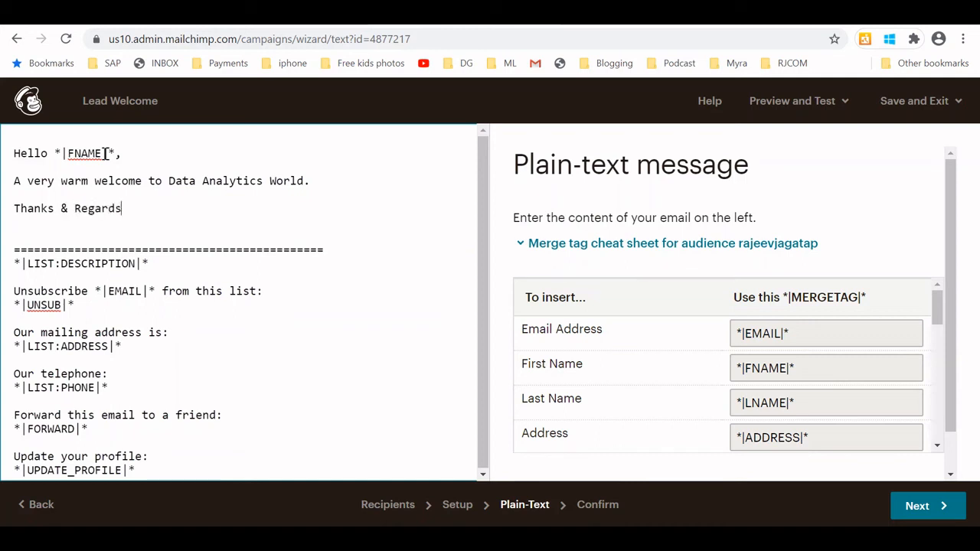
{"action": "type", "text": ","}
{"action": "key", "text": "Return"}
{"action": "type", "text": "Rajeev "}
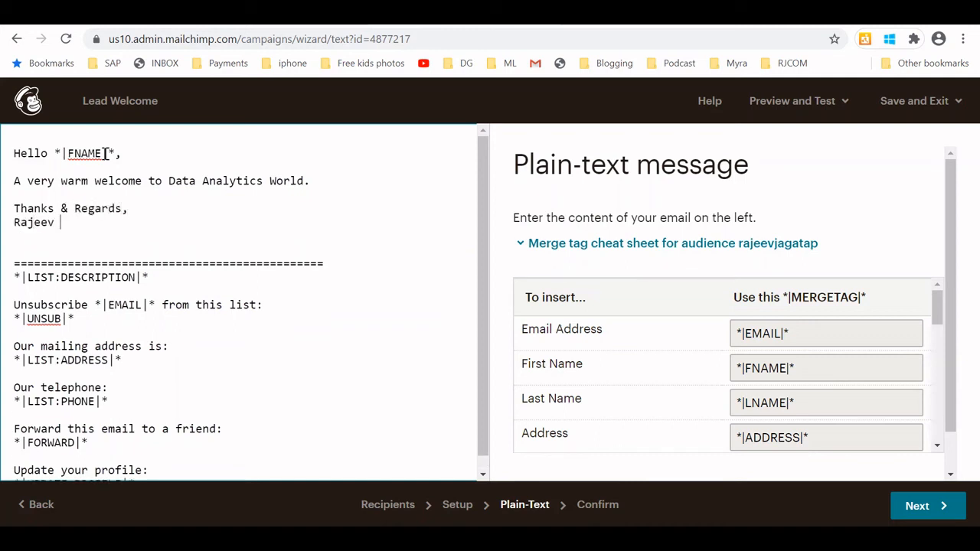
{"action": "type", "text": "Jagatap"}
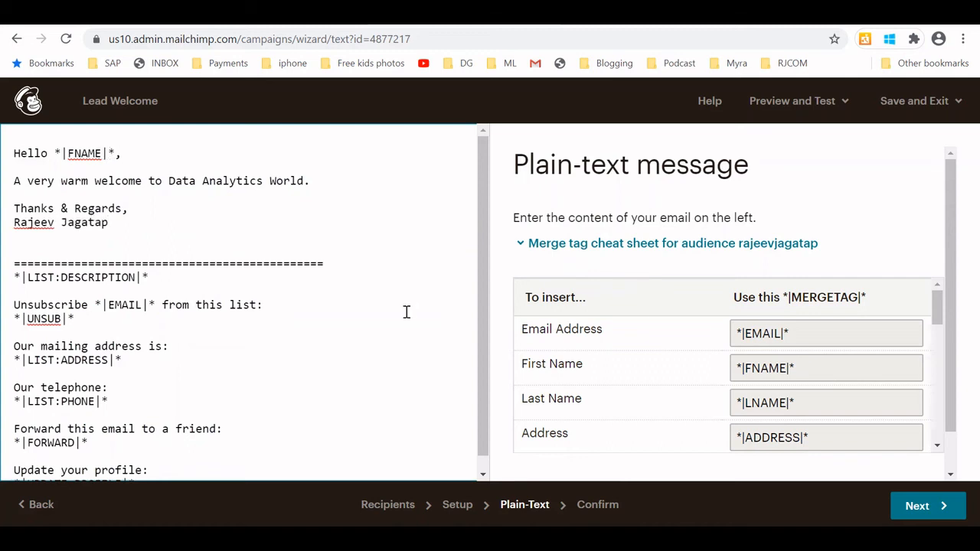
Step: Continue to the campaign confirmation and check the audience, subject line and preview text entries
{"action": "scroll", "coordinate": [430, 358], "scroll_direction": "down", "scroll_amount": 1}
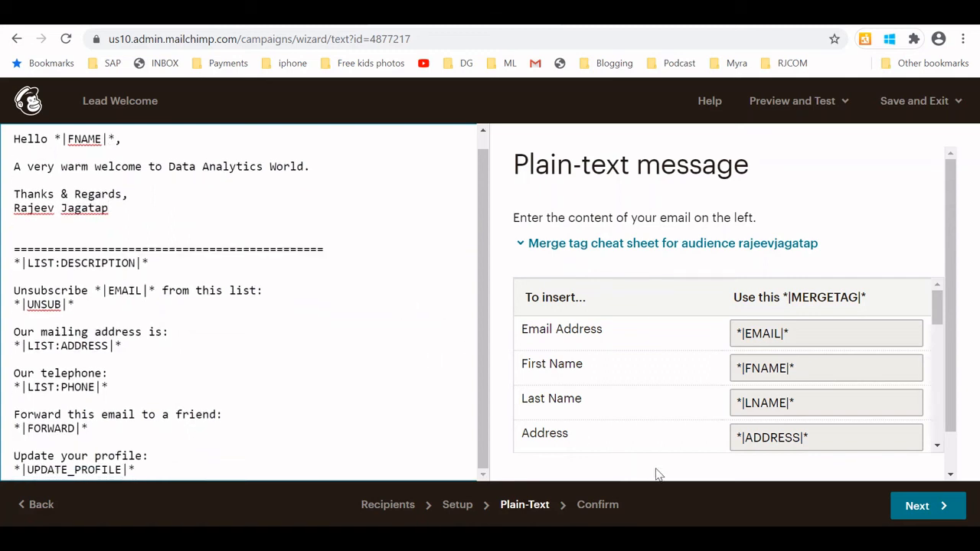
{"action": "left_click", "coordinate": [904, 509]}
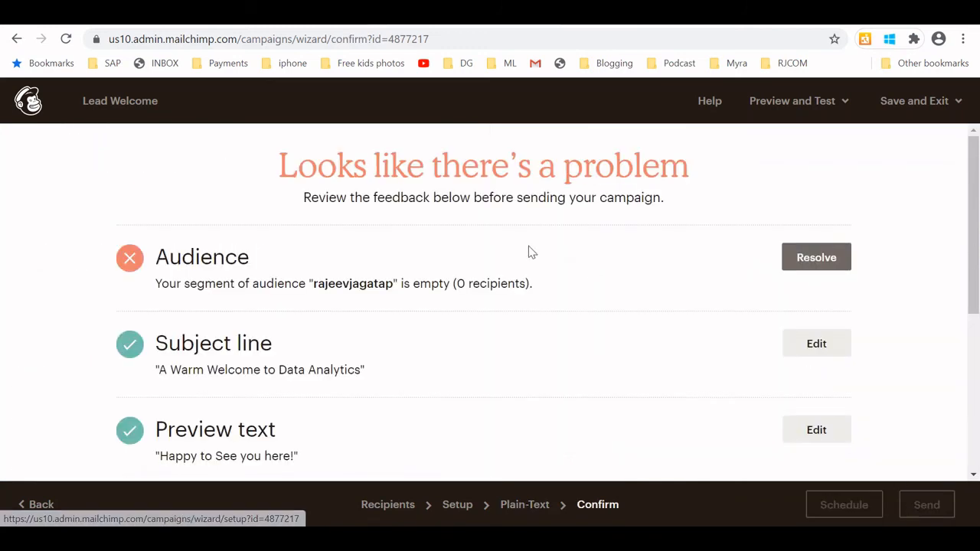
{"action": "scroll", "coordinate": [528, 252], "scroll_direction": "down", "scroll_amount": 3}
{"action": "scroll", "coordinate": [528, 252], "scroll_direction": "up", "scroll_amount": 2}
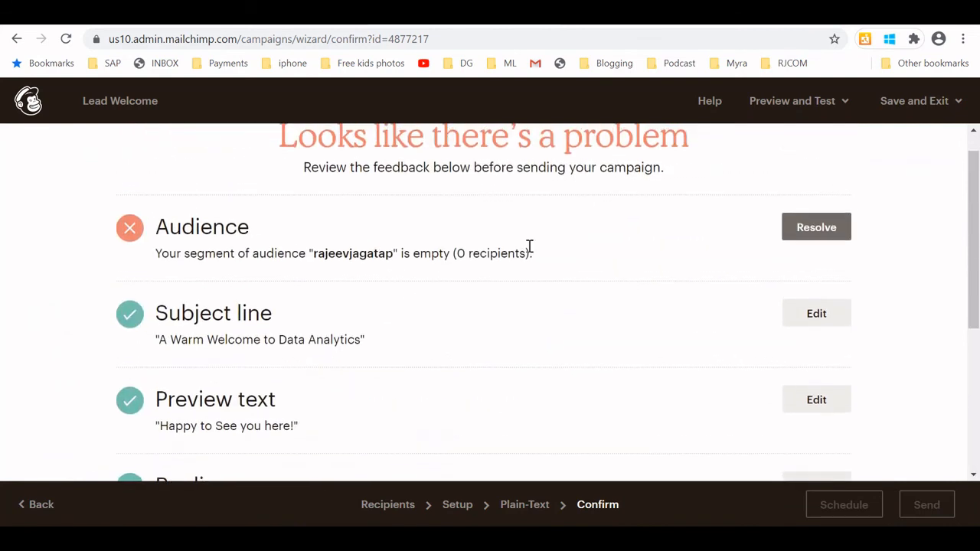
{"action": "scroll", "coordinate": [351, 354], "scroll_direction": "down", "scroll_amount": 1}
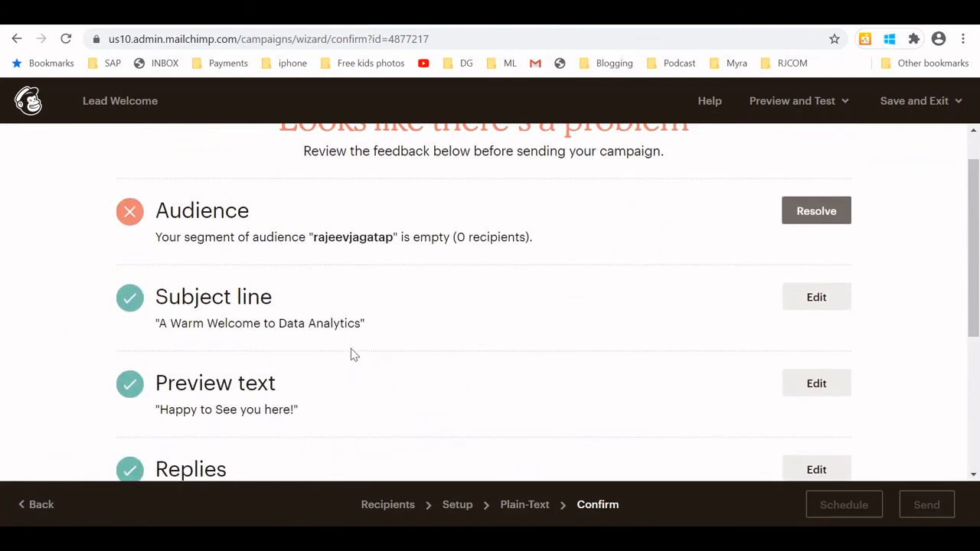
Step: Resolve the Audience issue by targeting a group or new segment of contacts tagged "Data Analytics Students from Linked"
{"action": "left_click", "coordinate": [836, 217]}
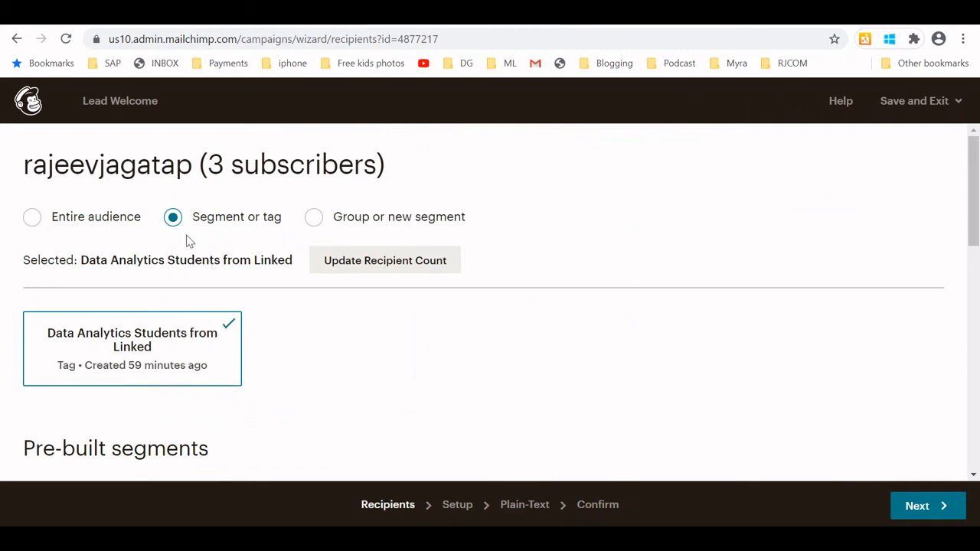
{"action": "left_click", "coordinate": [313, 218]}
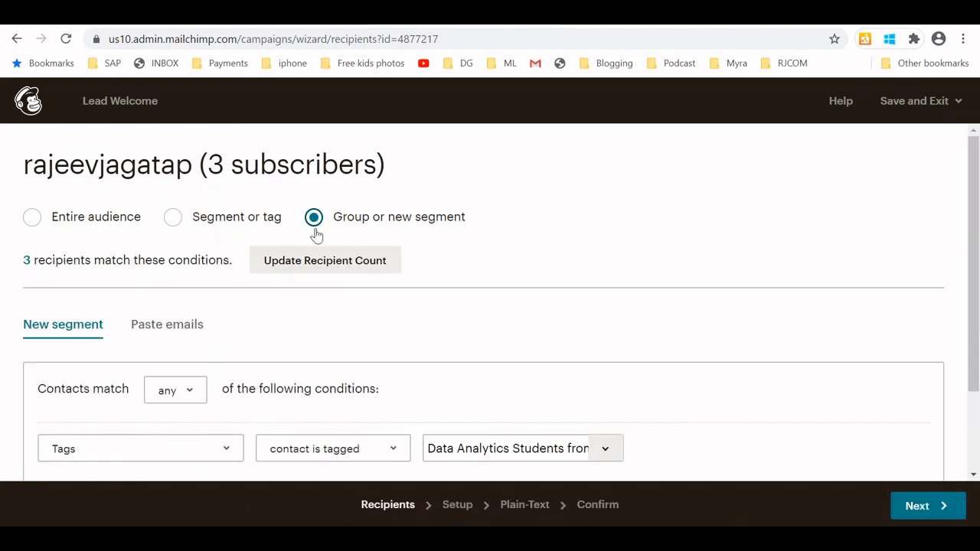
{"action": "scroll", "coordinate": [317, 328], "scroll_direction": "down", "scroll_amount": 2}
{"action": "scroll", "coordinate": [320, 327], "scroll_direction": "down", "scroll_amount": 2}
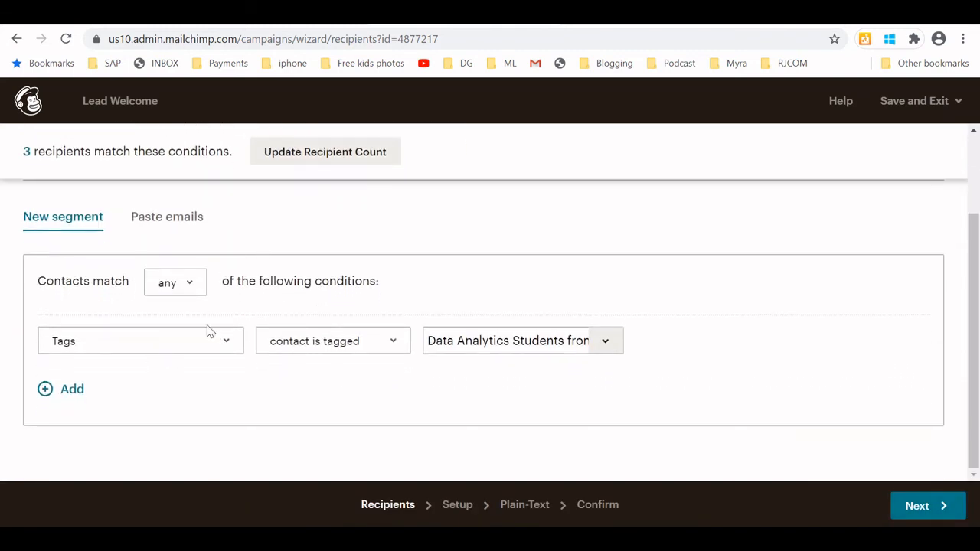
{"action": "scroll", "coordinate": [278, 311], "scroll_direction": "up", "scroll_amount": 1}
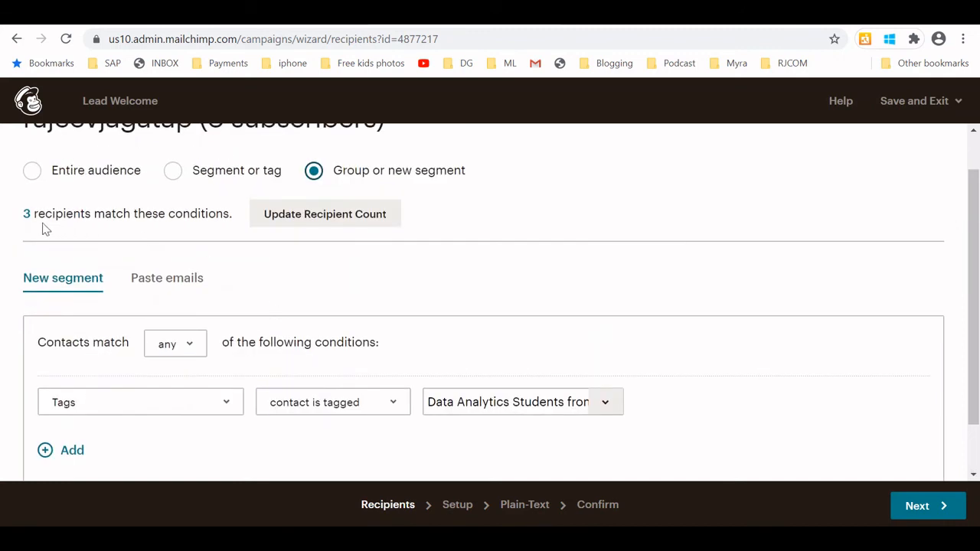
Step: Proceed through the campaign setup and the plain-text message back to the confirmation stage
{"action": "left_click", "coordinate": [915, 506]}
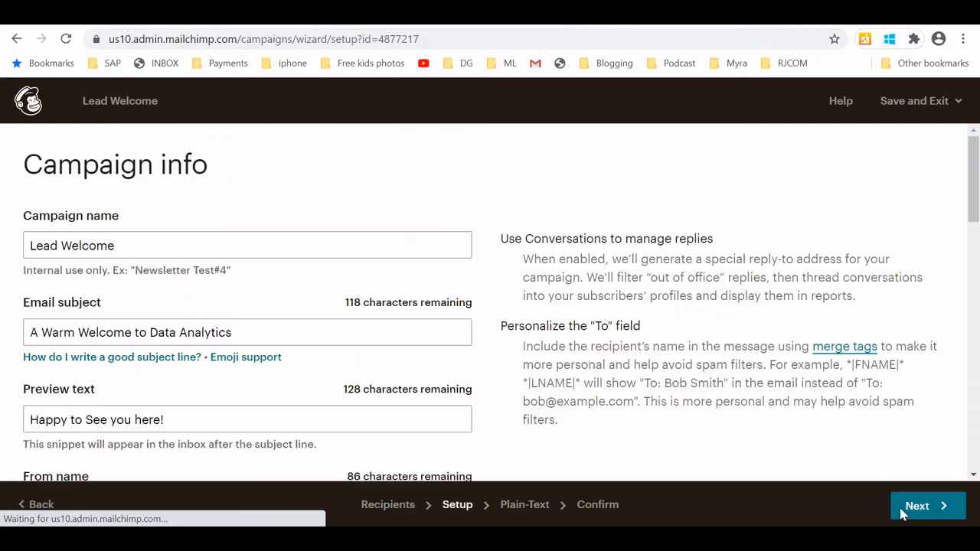
{"action": "left_click", "coordinate": [902, 514]}
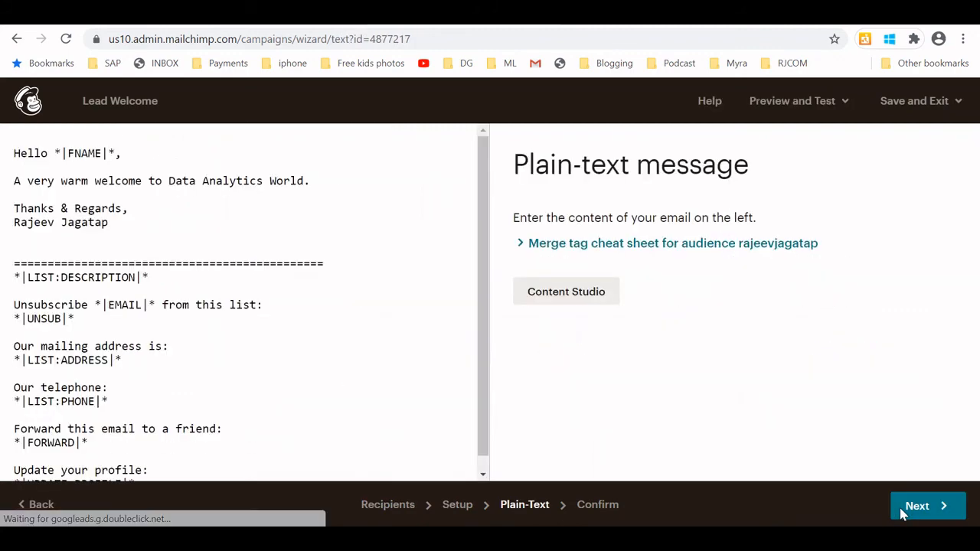
{"action": "left_click", "coordinate": [902, 514]}
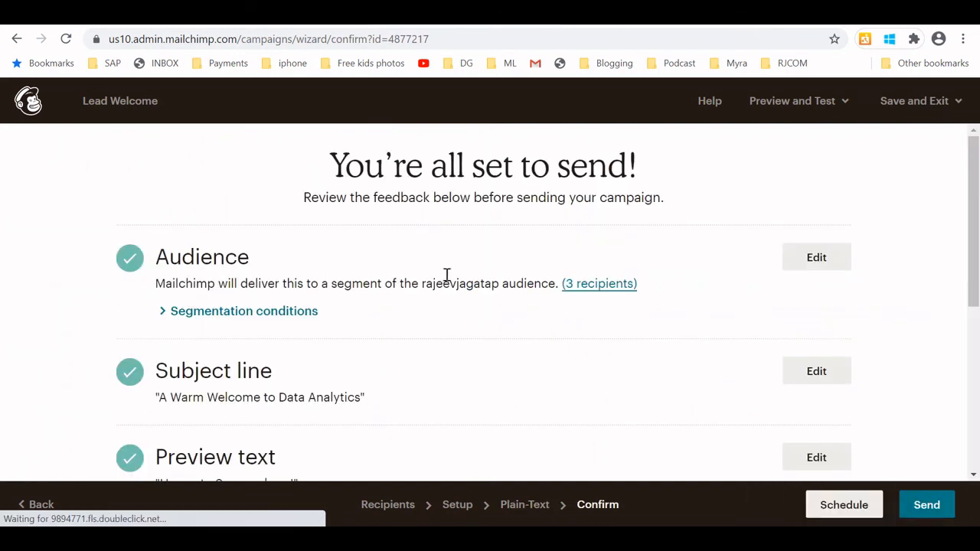
Step: Check the campaign's audience, subject, preview text, replies and tracking entries, and send the campaign immediately
{"action": "scroll", "coordinate": [289, 343], "scroll_direction": "down", "scroll_amount": 2}
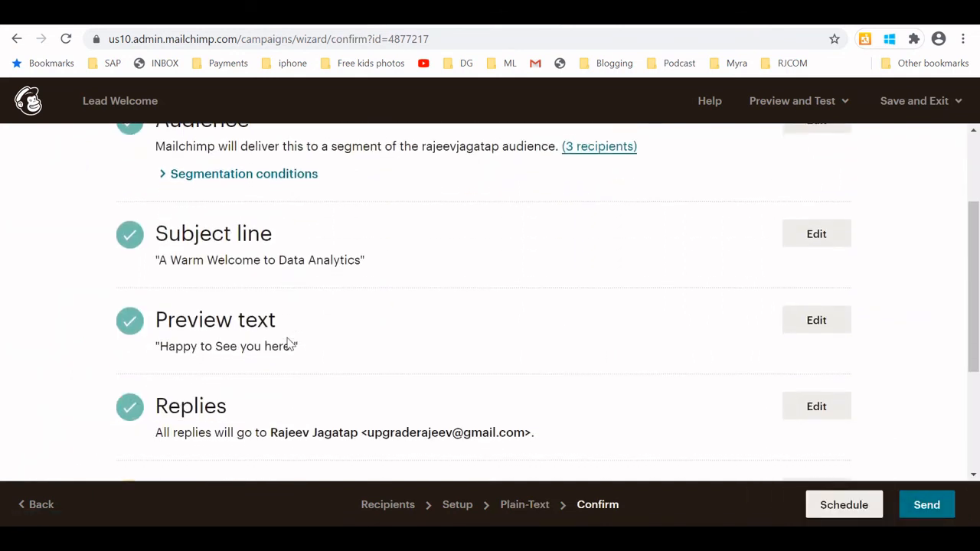
{"action": "scroll", "coordinate": [284, 340], "scroll_direction": "up", "scroll_amount": 1}
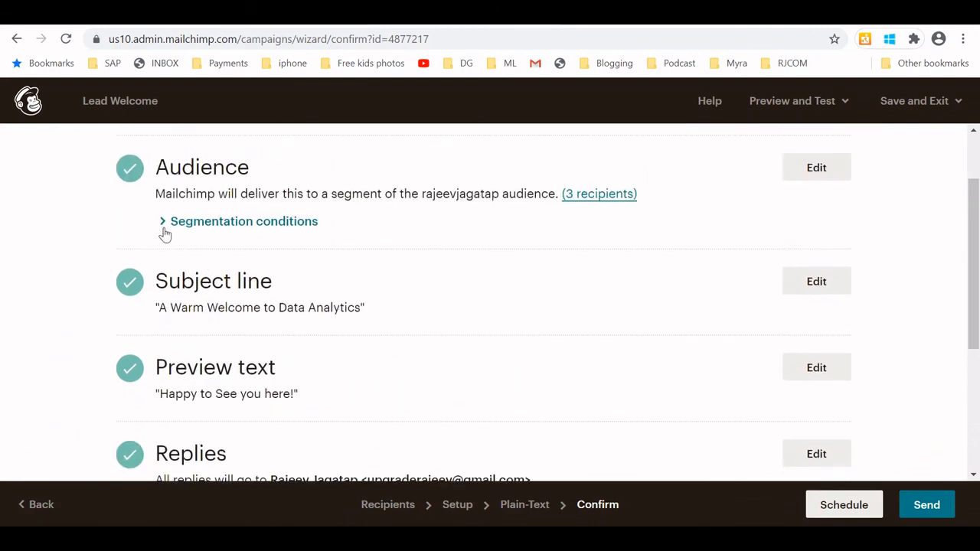
{"action": "scroll", "coordinate": [165, 235], "scroll_direction": "down", "scroll_amount": 1}
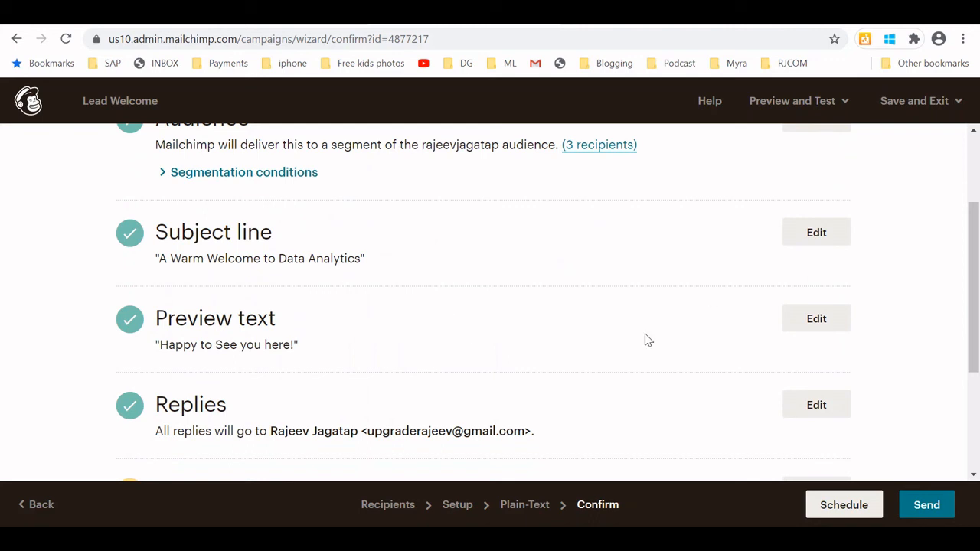
{"action": "scroll", "coordinate": [522, 302], "scroll_direction": "down", "scroll_amount": 2}
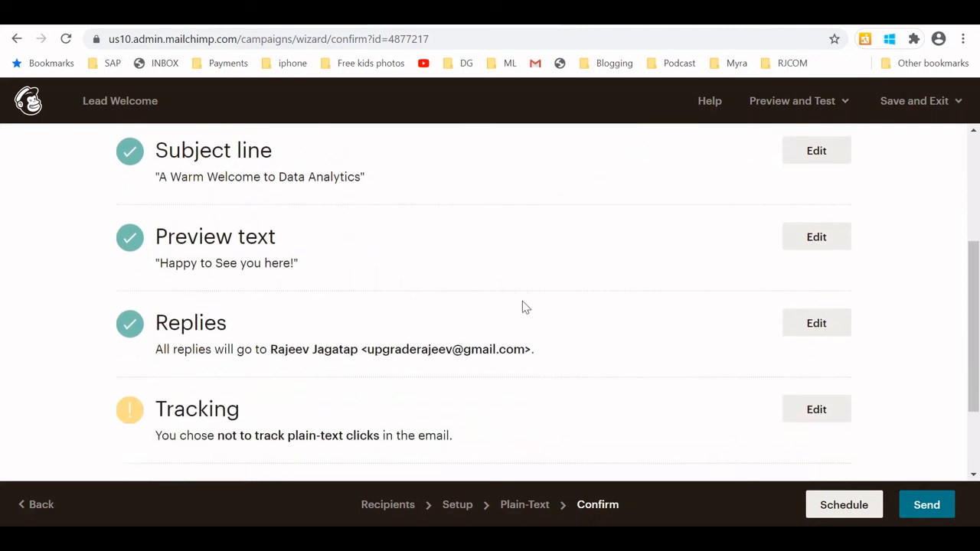
{"action": "scroll", "coordinate": [522, 304], "scroll_direction": "down", "scroll_amount": 2}
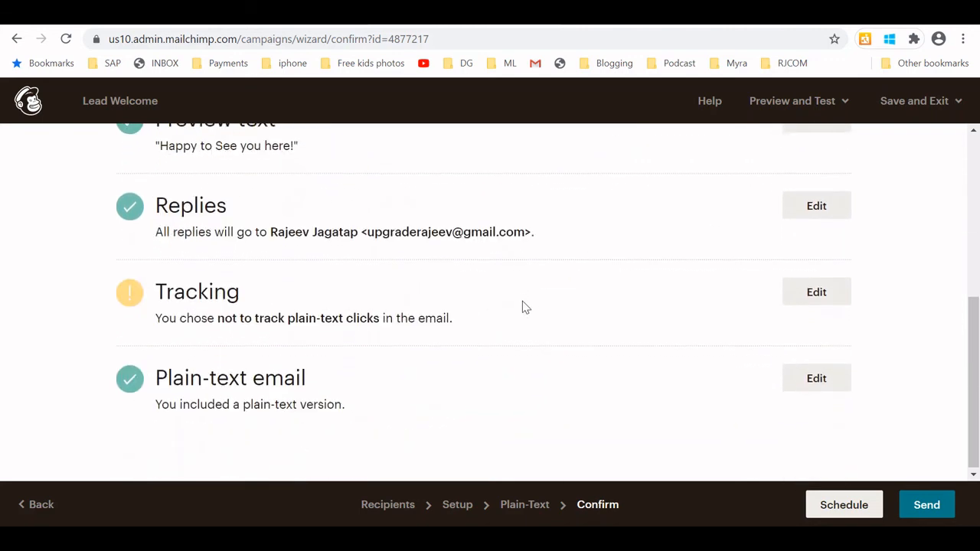
{"action": "left_click_drag", "start_coordinate": [449, 320], "coordinate": [158, 288]}
{"action": "left_click", "coordinate": [184, 291]}
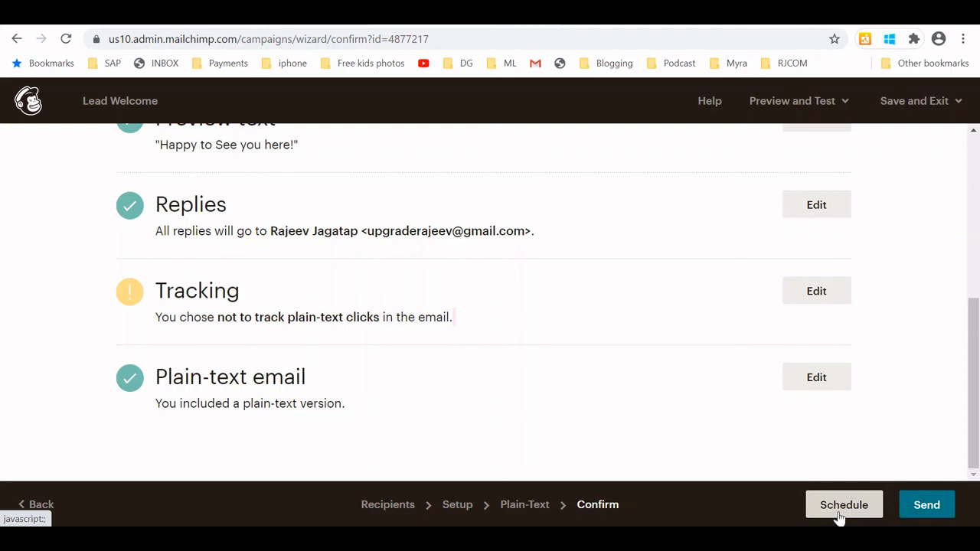
{"action": "left_click", "coordinate": [923, 516]}
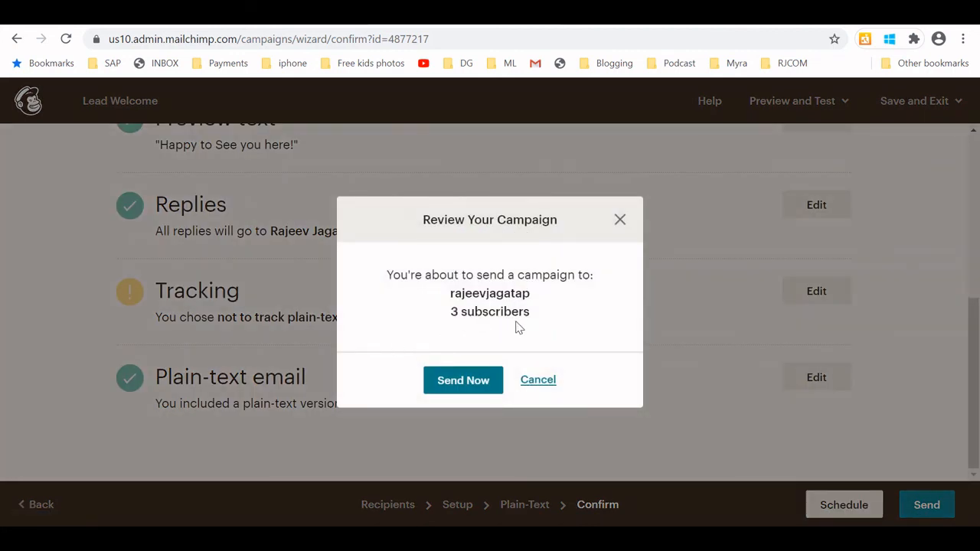
{"action": "left_click", "coordinate": [468, 386]}
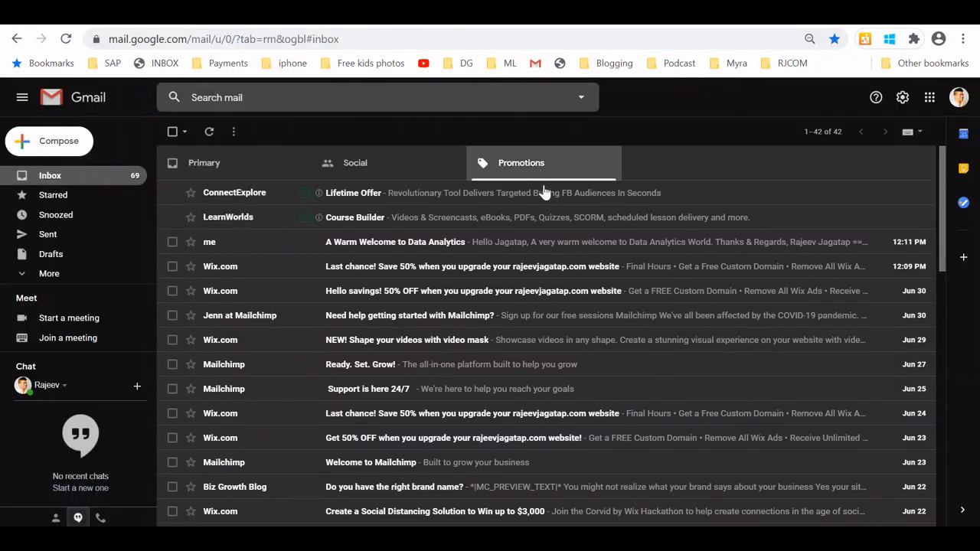
Step: Open the received "A Warm Welcome to Data Analytics" email in Gmail and examine its greeting, welcome line and sign-off
{"action": "left_click", "coordinate": [332, 245]}
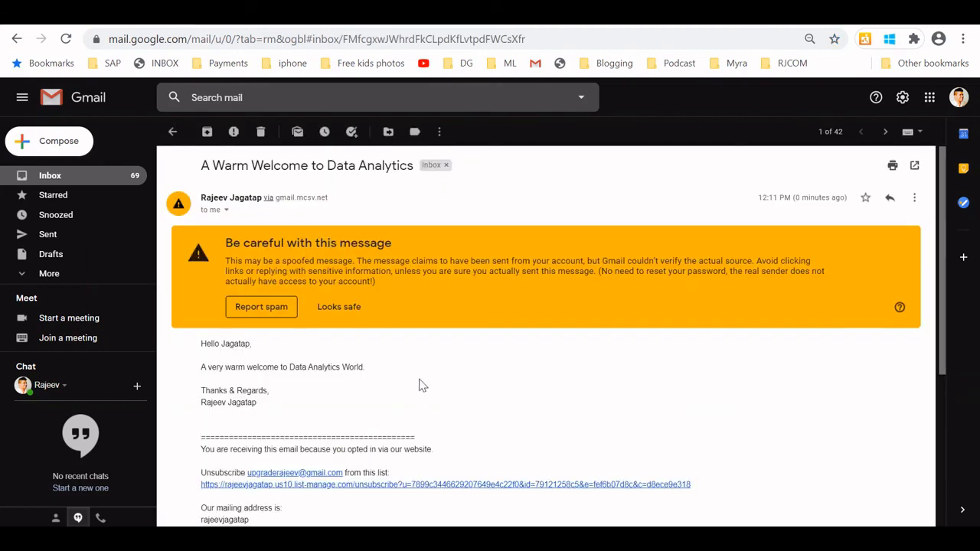
{"action": "scroll", "coordinate": [421, 385], "scroll_direction": "down", "scroll_amount": 1}
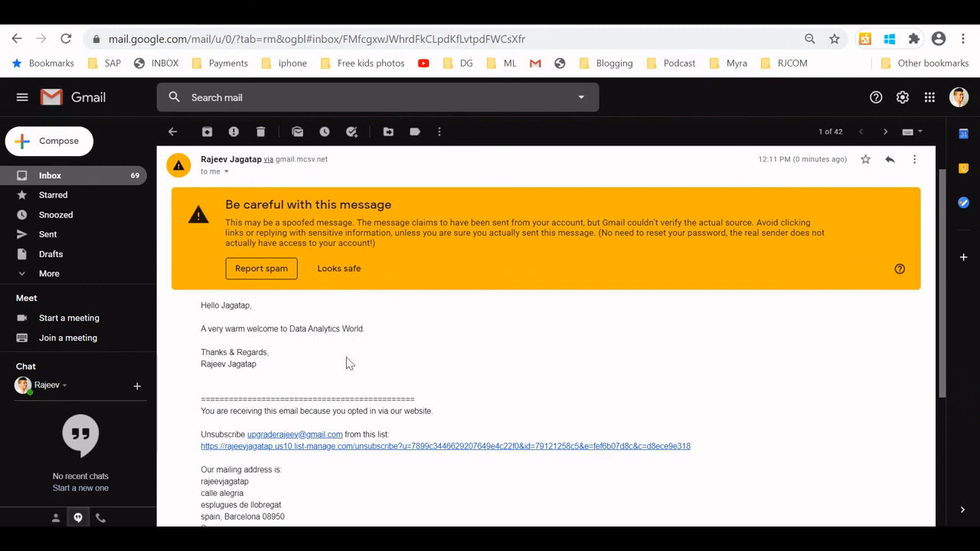
{"action": "scroll", "coordinate": [350, 492], "scroll_direction": "down", "scroll_amount": 3}
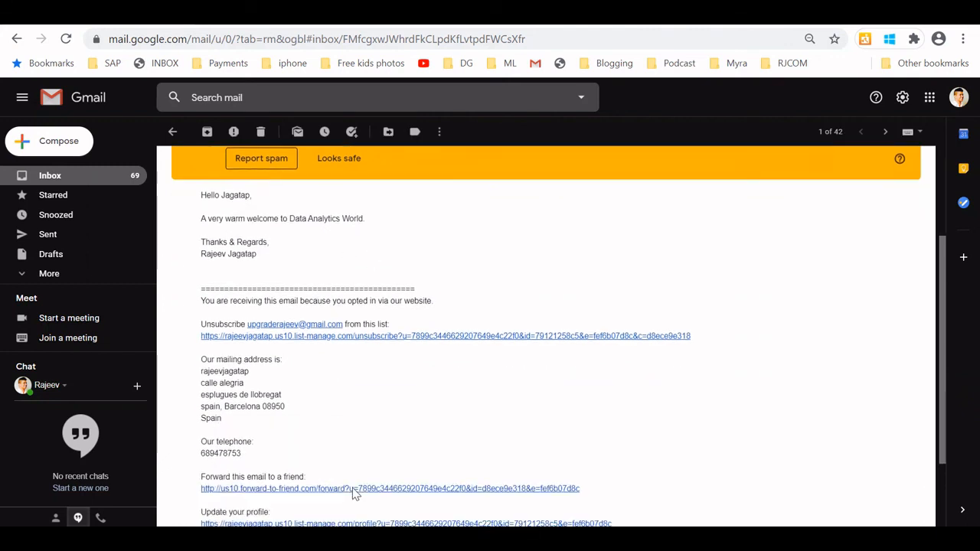
{"action": "scroll", "coordinate": [352, 494], "scroll_direction": "down", "scroll_amount": 3}
{"action": "scroll", "coordinate": [351, 486], "scroll_direction": "up", "scroll_amount": 2}
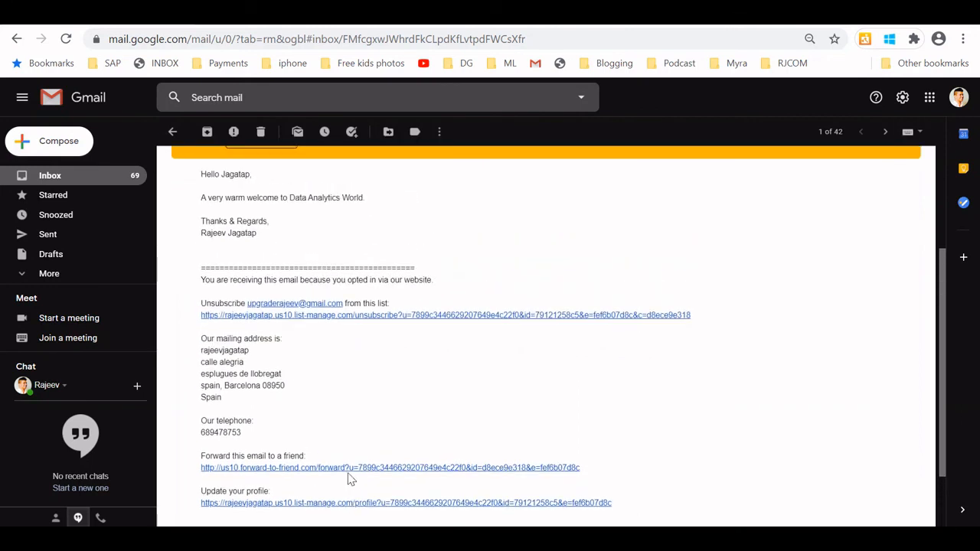
{"action": "left_click_drag", "start_coordinate": [268, 254], "coordinate": [197, 167]}
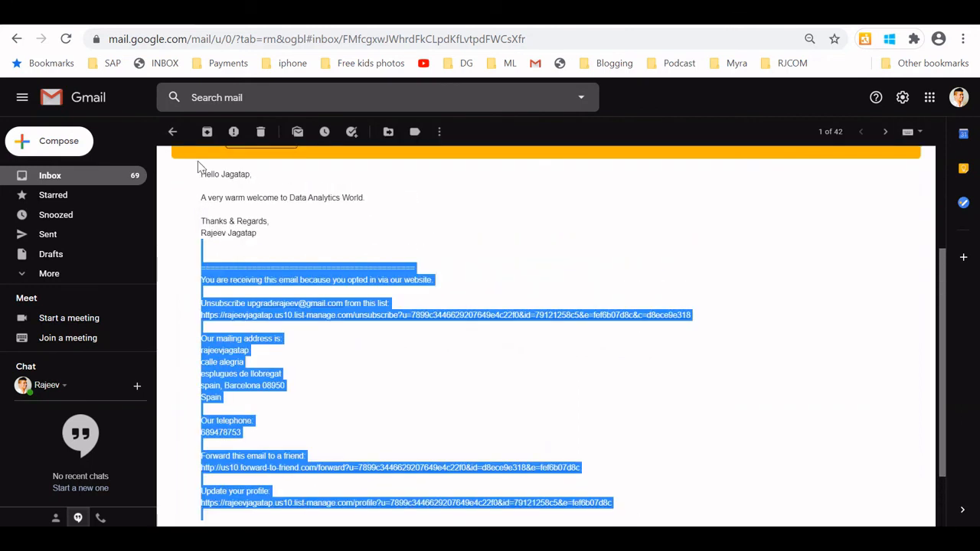
{"action": "left_click", "coordinate": [279, 255]}
{"action": "left_click_drag", "start_coordinate": [264, 233], "coordinate": [201, 174]}
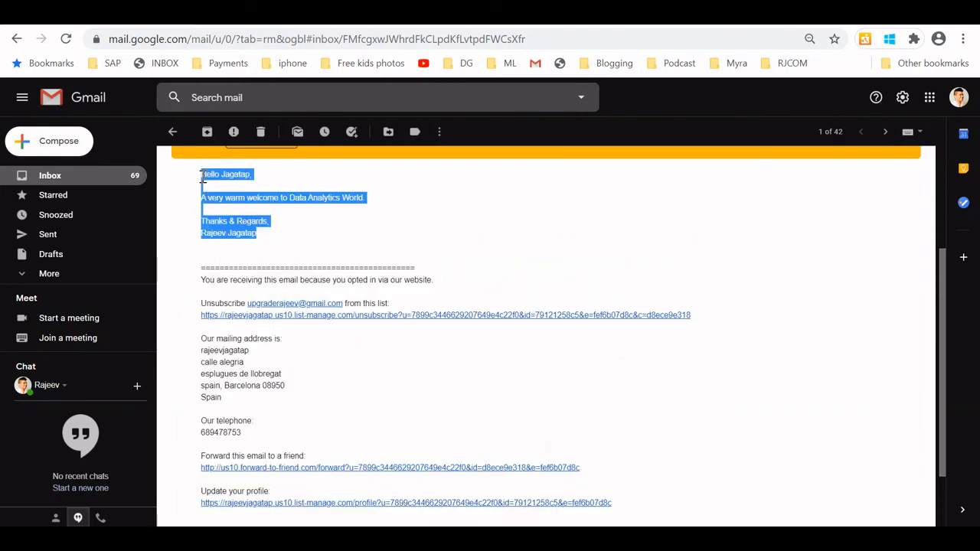
Step: Examine the received email's footer with its unsubscribe link, mailing address, telephone, forwarding and profile update links
{"action": "triple_click", "coordinate": [201, 276]}
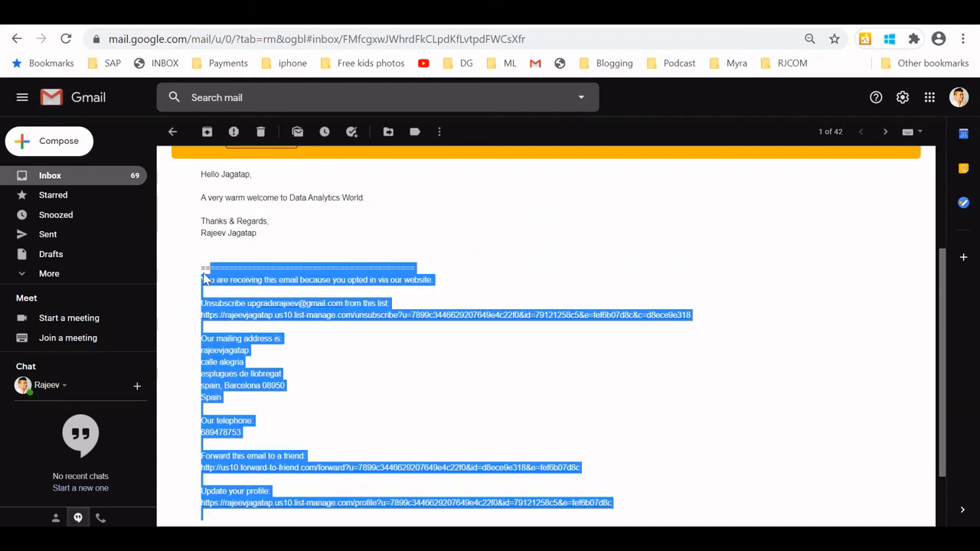
{"action": "left_click", "coordinate": [205, 277]}
{"action": "scroll", "coordinate": [387, 433], "scroll_direction": "down", "scroll_amount": 1}
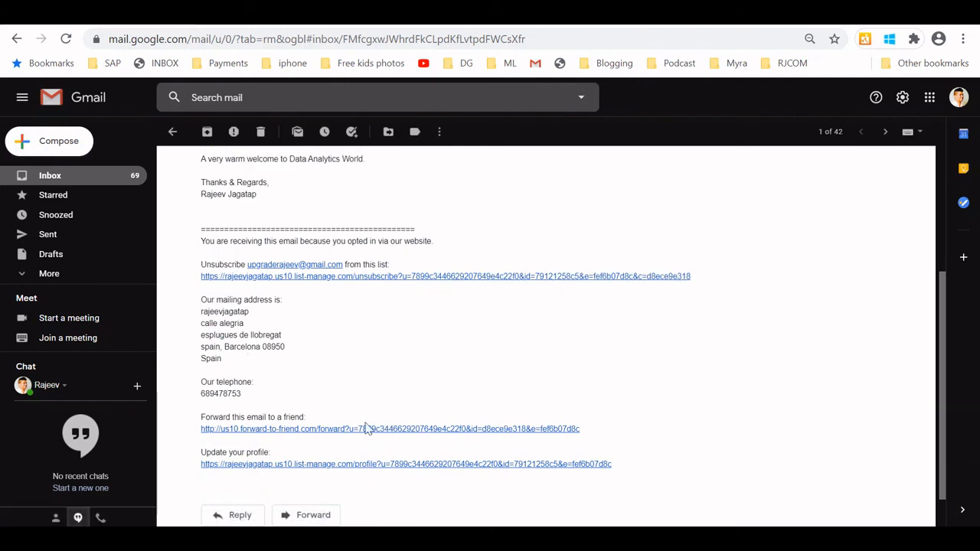
{"action": "scroll", "coordinate": [368, 432], "scroll_direction": "down", "scroll_amount": 1}
{"action": "scroll", "coordinate": [368, 432], "scroll_direction": "down", "scroll_amount": 1}
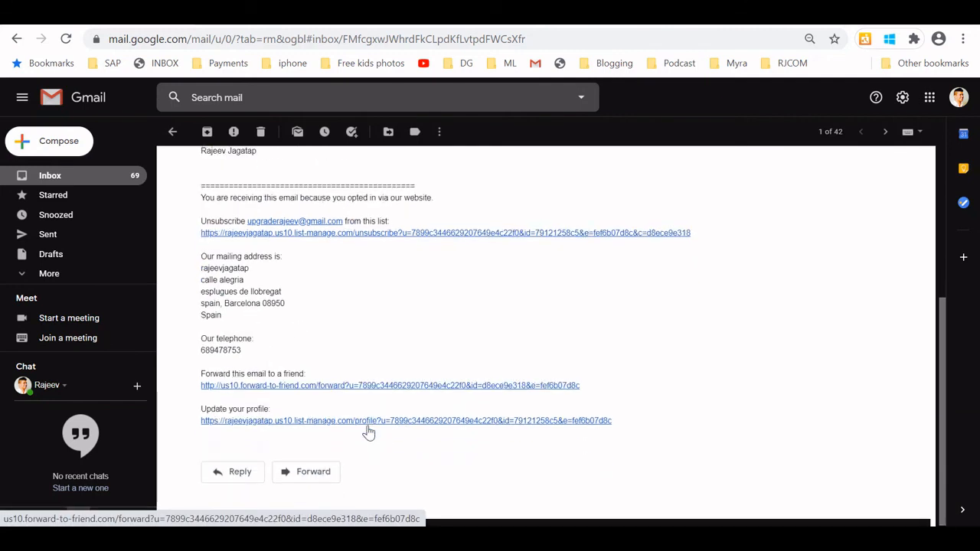
{"action": "scroll", "coordinate": [368, 433], "scroll_direction": "up", "scroll_amount": 2}
{"action": "scroll", "coordinate": [368, 432], "scroll_direction": "up", "scroll_amount": 1}
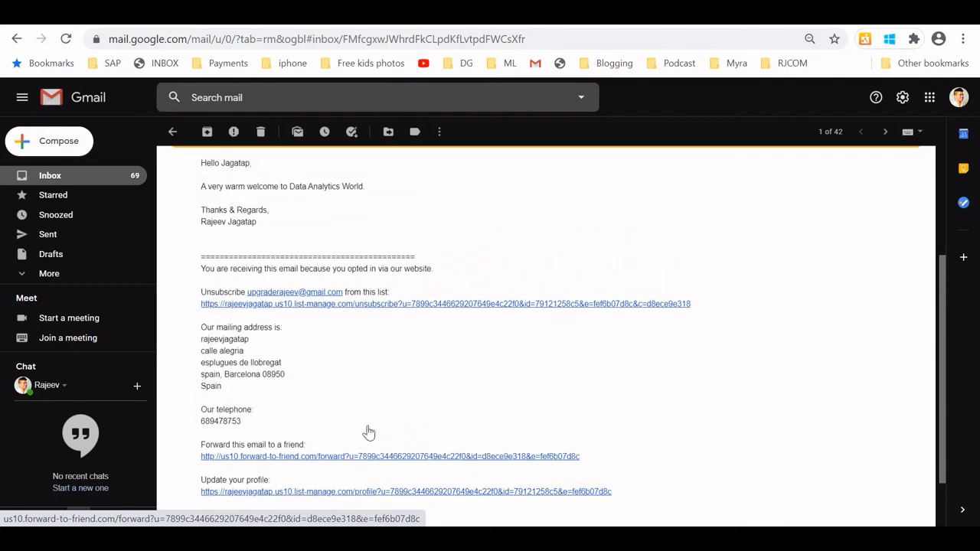
{"action": "scroll", "coordinate": [368, 432], "scroll_direction": "up", "scroll_amount": 3}
{"action": "scroll", "coordinate": [368, 429], "scroll_direction": "up", "scroll_amount": 1}
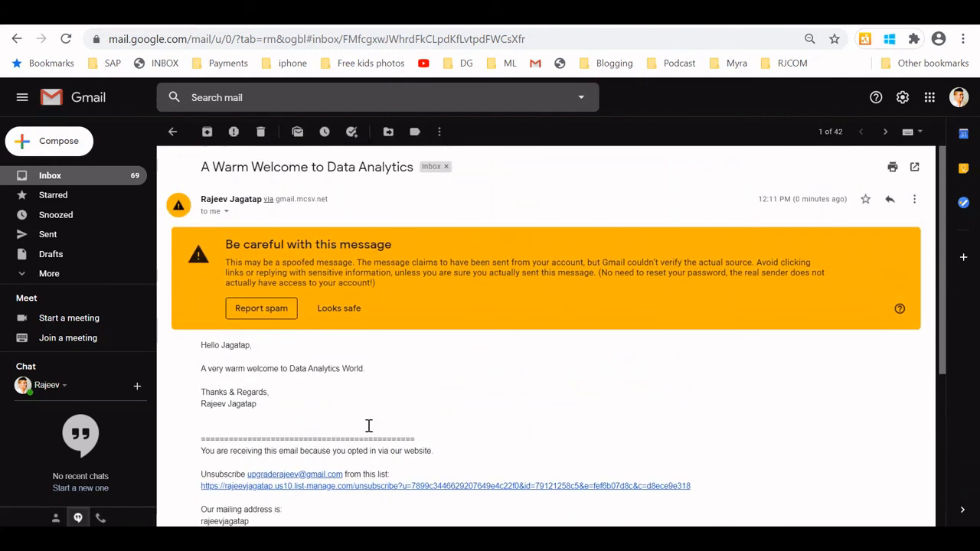